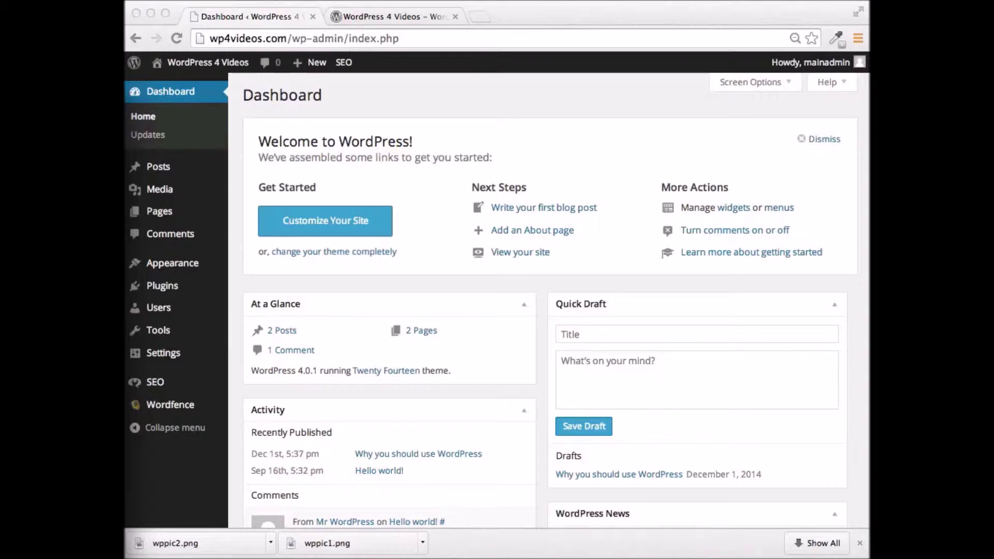
- Scroll through the live site's front page to check its sidebar, then return to the admin Dashboard
{"action": "left_click", "coordinate": [413, 17]}
{"action": "scroll", "coordinate": [770, 216], "scroll_direction": "down", "scroll_amount": 3}
{"action": "scroll", "coordinate": [769, 216], "scroll_direction": "up", "scroll_amount": 3}
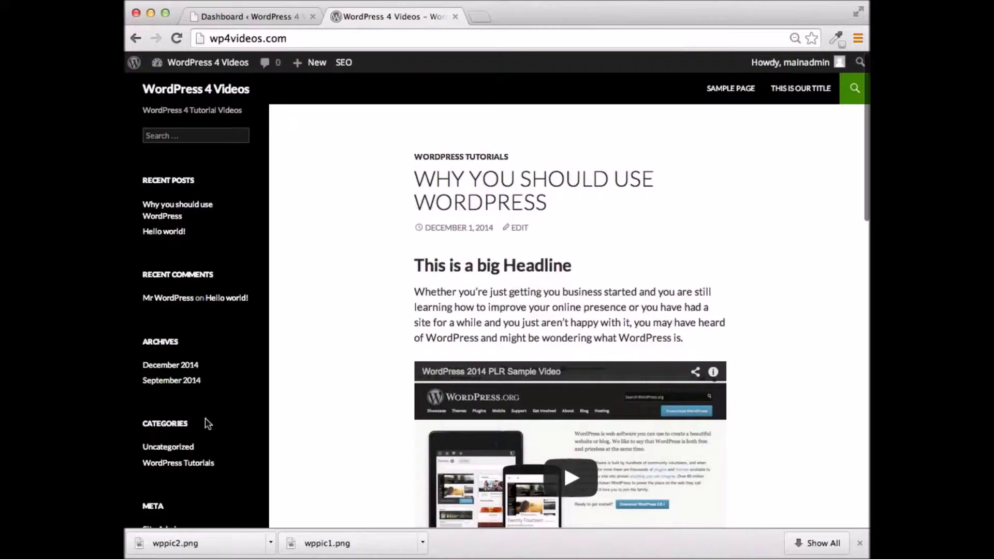
{"action": "scroll", "coordinate": [210, 396], "scroll_direction": "down", "scroll_amount": 3}
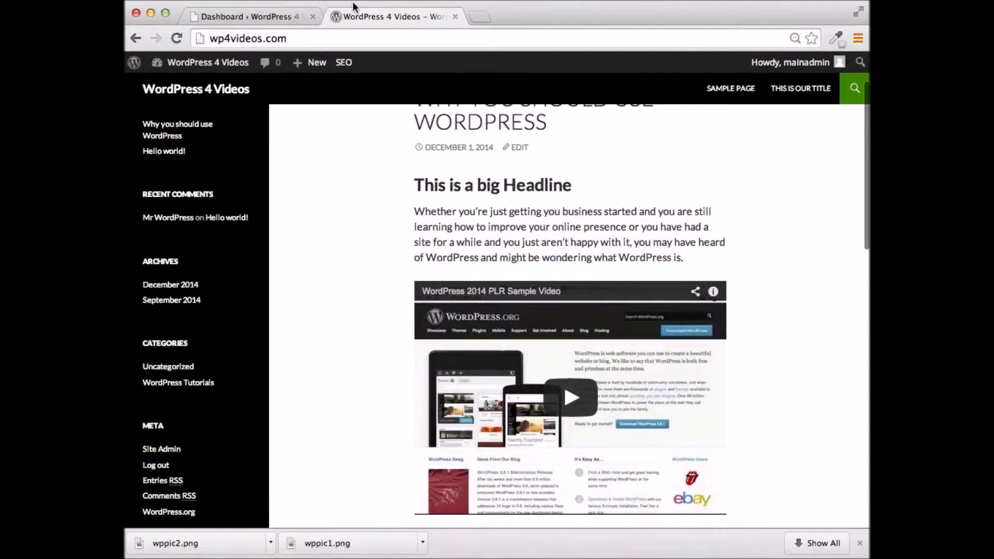
{"action": "left_click", "coordinate": [280, 15]}
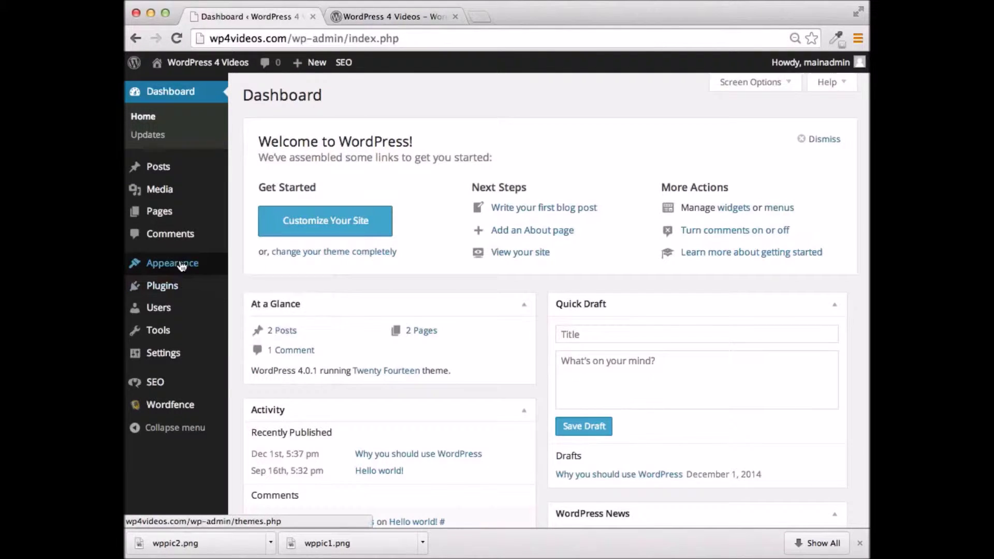
{"action": "mouse_move", "coordinate": [181, 265]}
- Open Appearance > Widgets to view the Primary Sidebar's Search, Recent Posts, Recent Comments, Archives, Categories and Meta widgets
{"action": "left_click", "coordinate": [250, 306]}
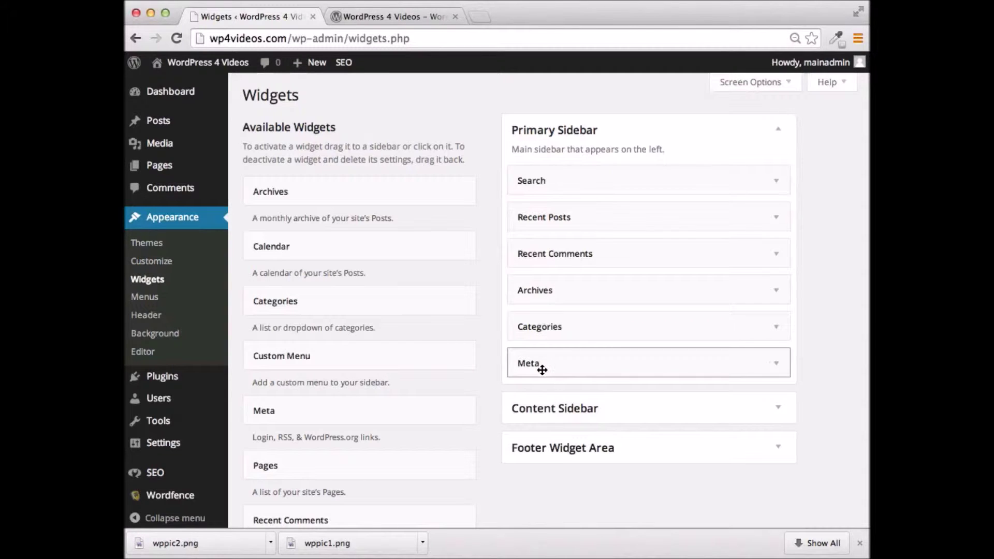
{"action": "left_click", "coordinate": [399, 17]}
{"action": "scroll", "coordinate": [251, 273], "scroll_direction": "down", "scroll_amount": 3}
{"action": "scroll", "coordinate": [250, 273], "scroll_direction": "up", "scroll_amount": 5}
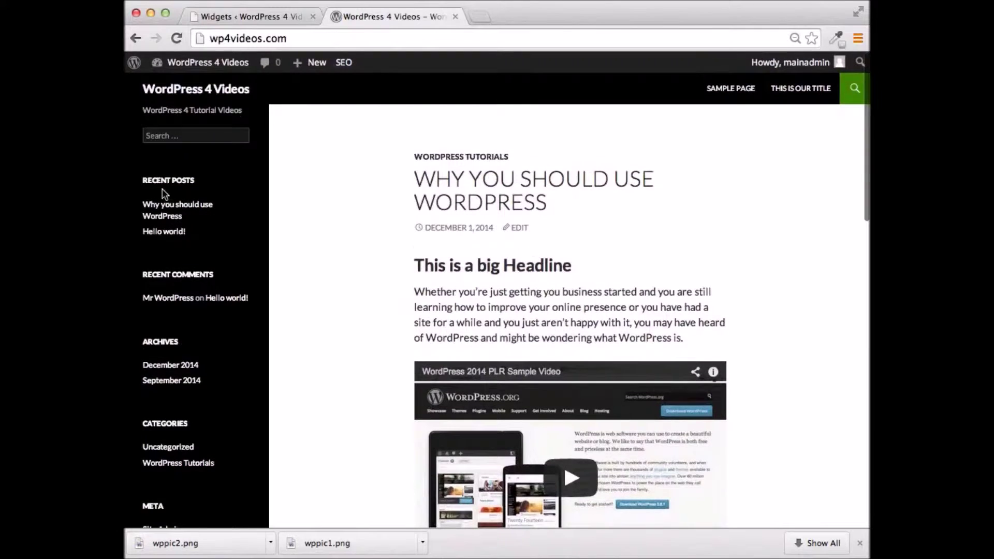
{"action": "left_click", "coordinate": [167, 134]}
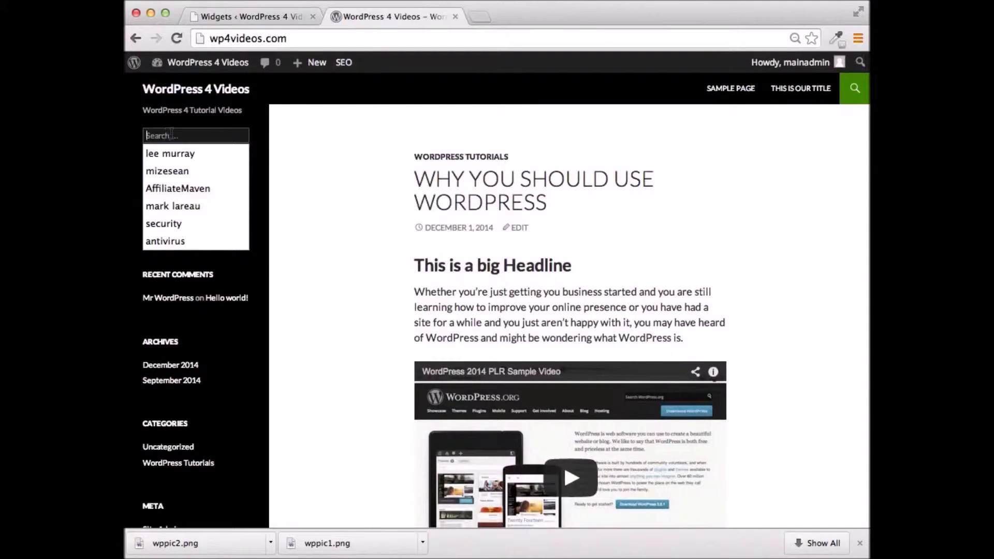
{"action": "left_click", "coordinate": [424, 73]}
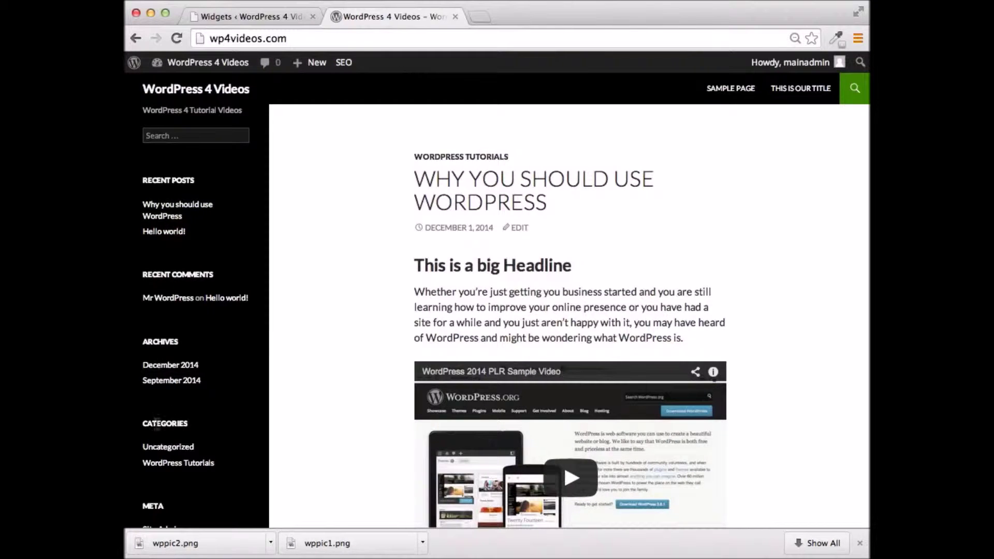
{"action": "scroll", "coordinate": [204, 456], "scroll_direction": "down", "scroll_amount": 5}
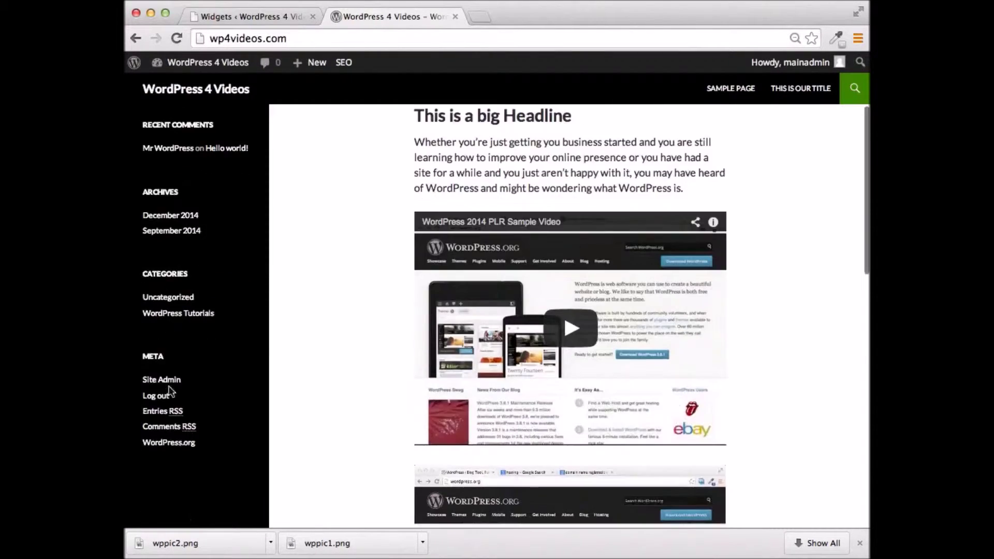
{"action": "left_click", "coordinate": [276, 19]}
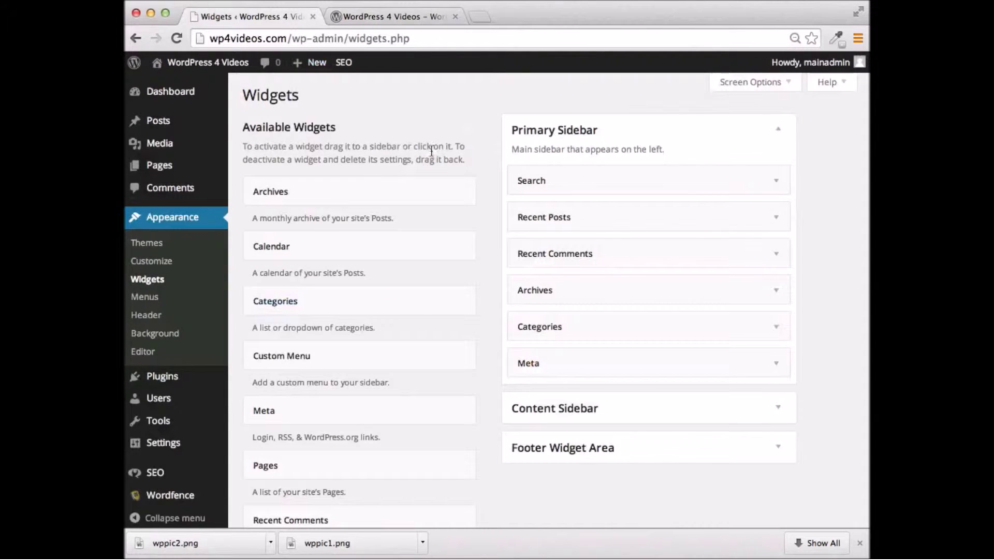
{"action": "scroll", "coordinate": [395, 155], "scroll_direction": "down", "scroll_amount": 3}
{"action": "scroll", "coordinate": [394, 159], "scroll_direction": "down", "scroll_amount": 8}
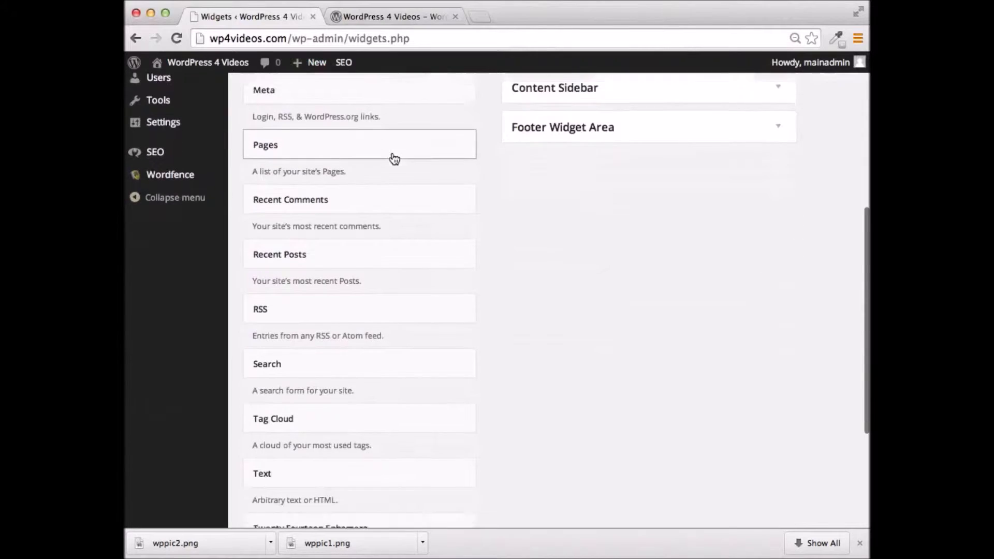
{"action": "scroll", "coordinate": [394, 159], "scroll_direction": "up", "scroll_amount": 10}
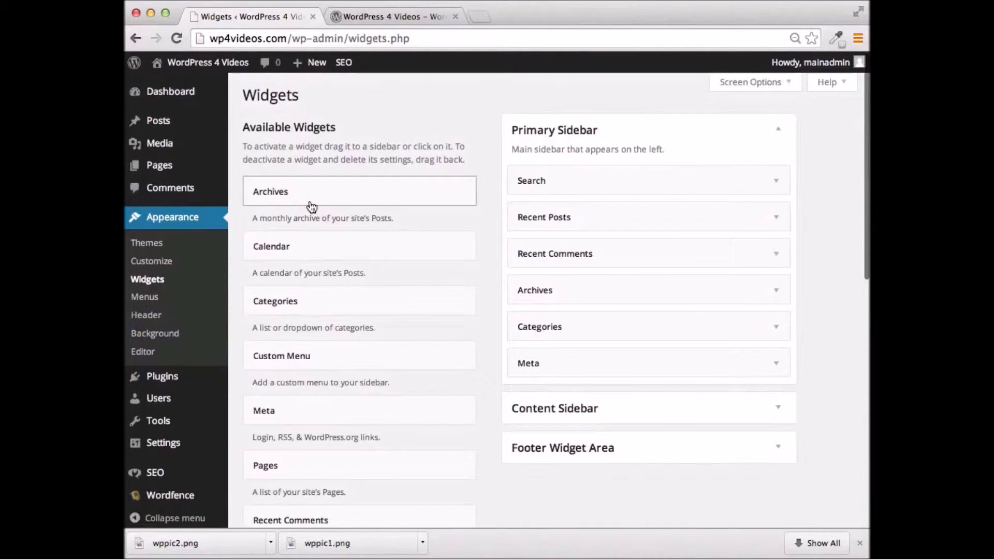
{"action": "scroll", "coordinate": [377, 262], "scroll_direction": "down", "scroll_amount": 2}
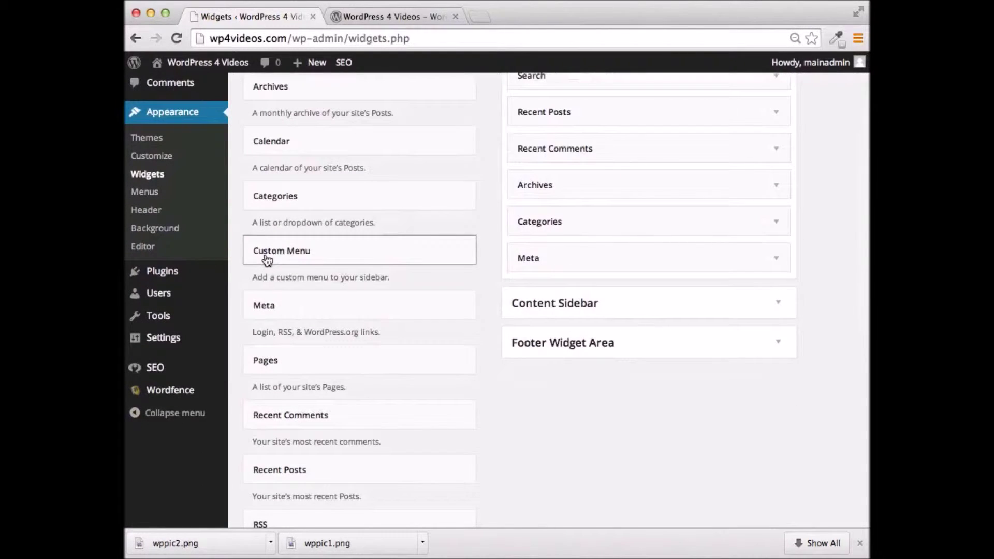
{"action": "scroll", "coordinate": [391, 277], "scroll_direction": "down", "scroll_amount": 3}
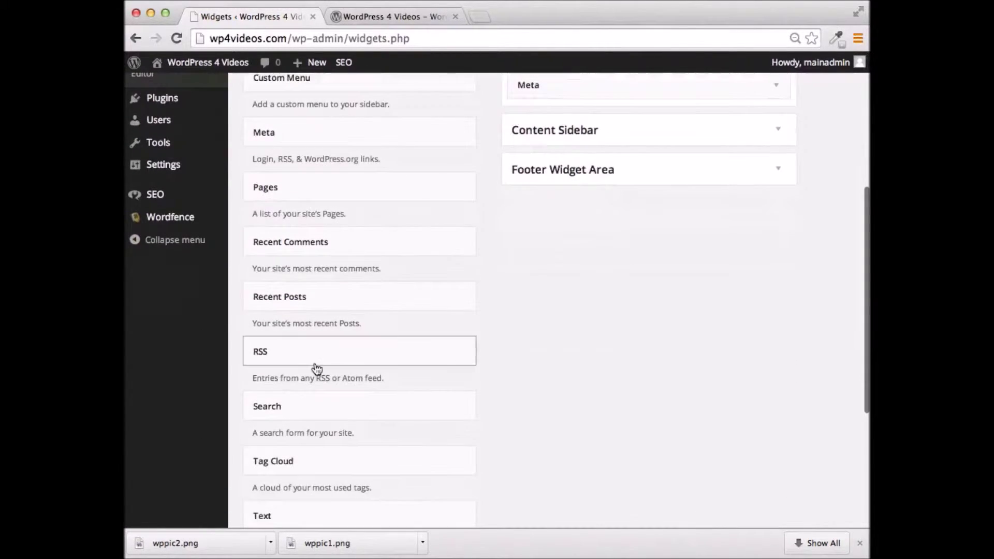
{"action": "scroll", "coordinate": [316, 368], "scroll_direction": "down", "scroll_amount": 3}
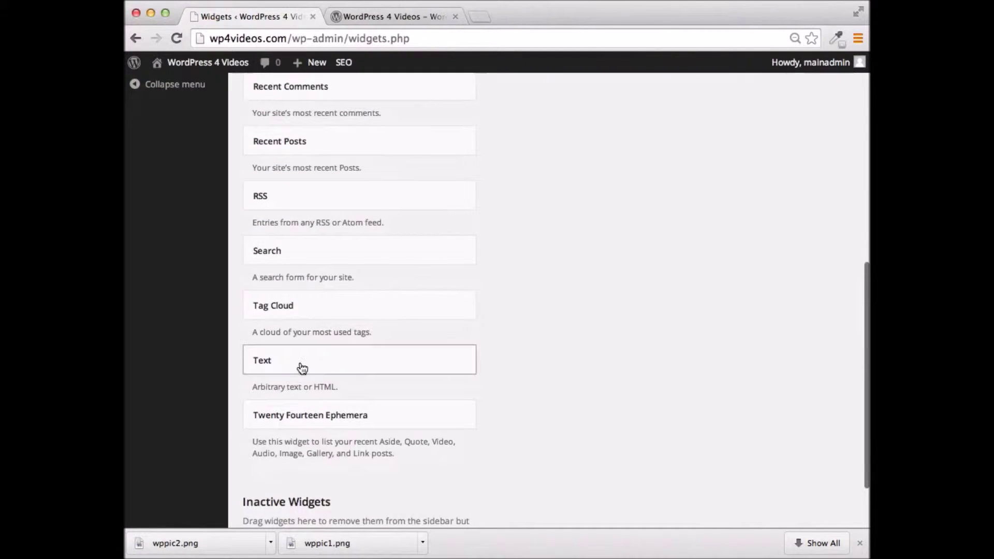
{"action": "left_click", "coordinate": [303, 368]}
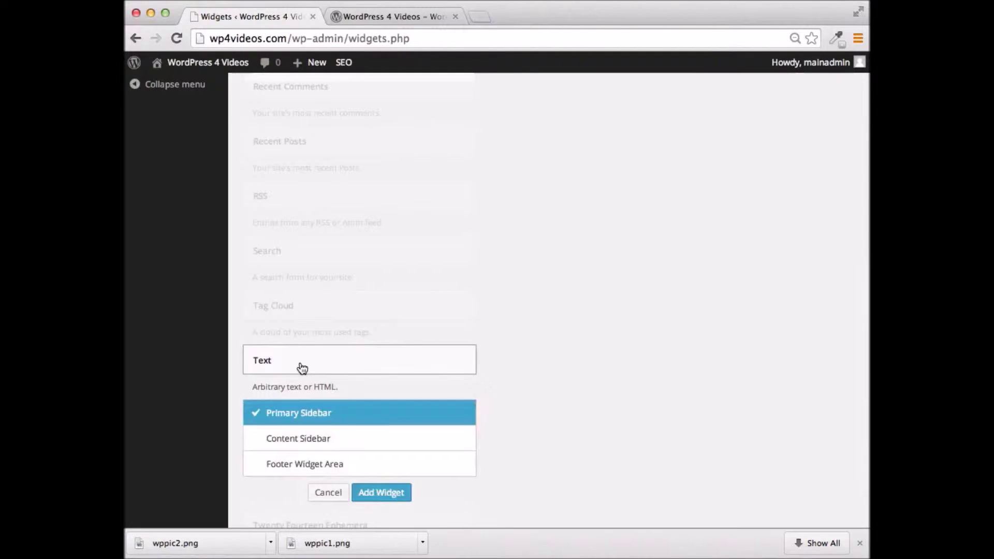
{"action": "left_click", "coordinate": [302, 369]}
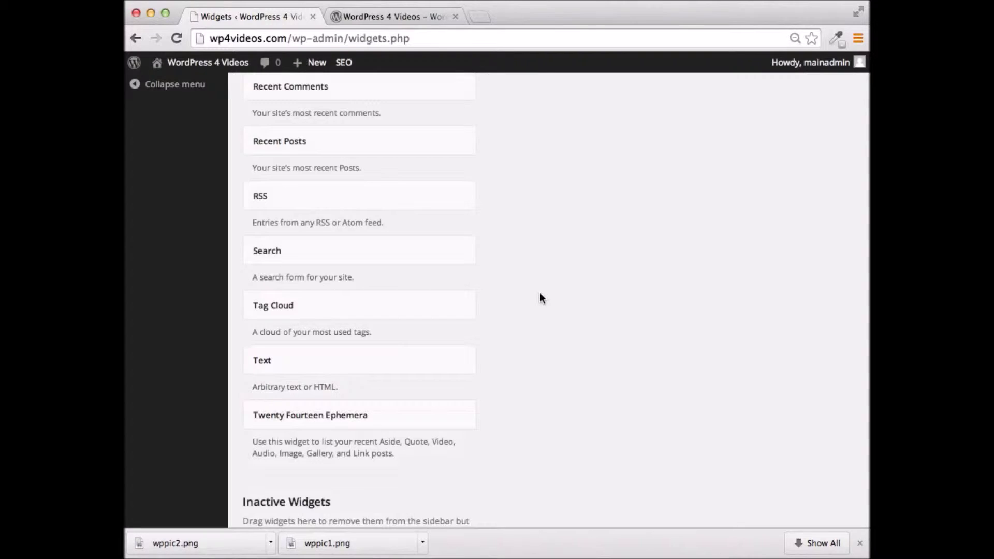
{"action": "scroll", "coordinate": [539, 297], "scroll_direction": "up", "scroll_amount": 10}
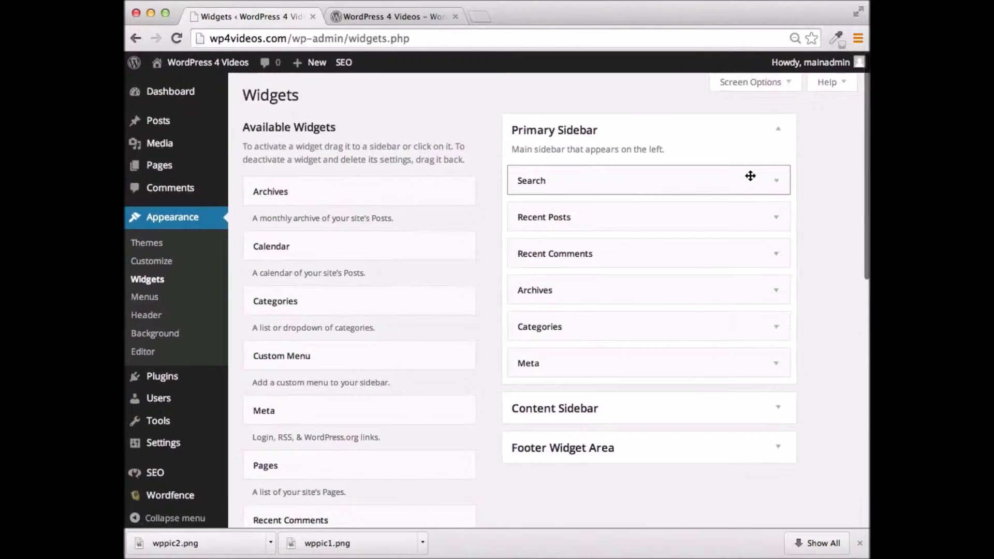
- Check the live site's sidebar, then go back to the Widgets page
{"action": "left_click", "coordinate": [436, 15]}
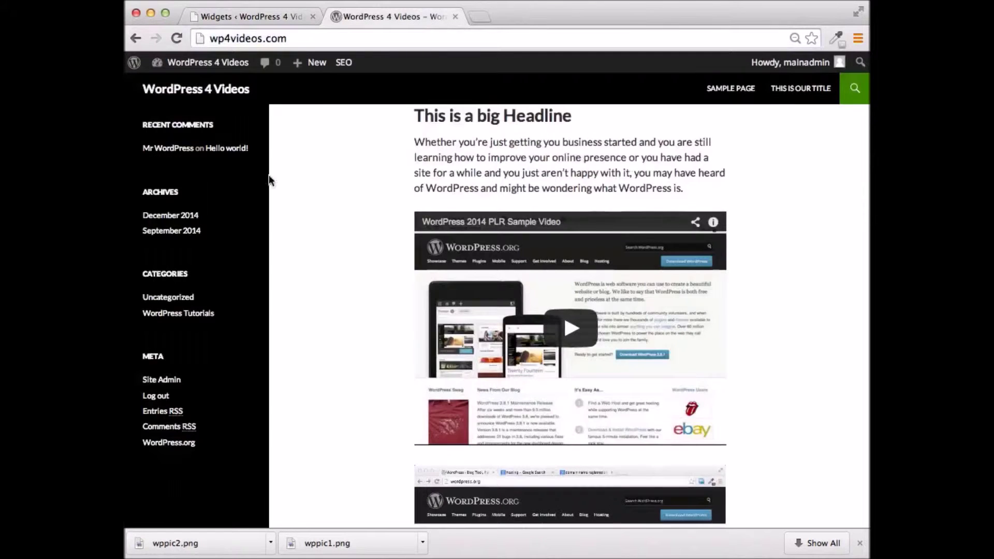
{"action": "scroll", "coordinate": [237, 222], "scroll_direction": "up", "scroll_amount": 5}
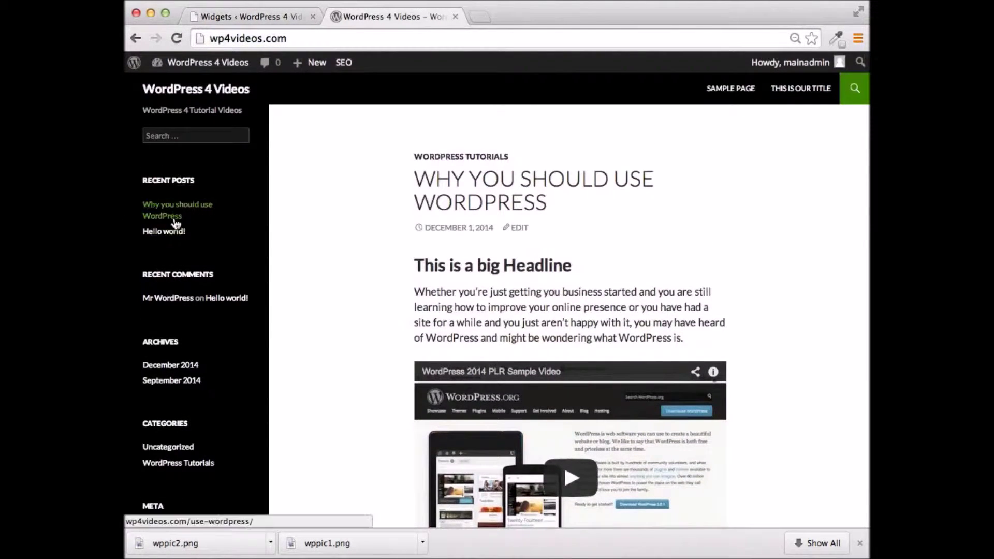
{"action": "left_click", "coordinate": [268, 15]}
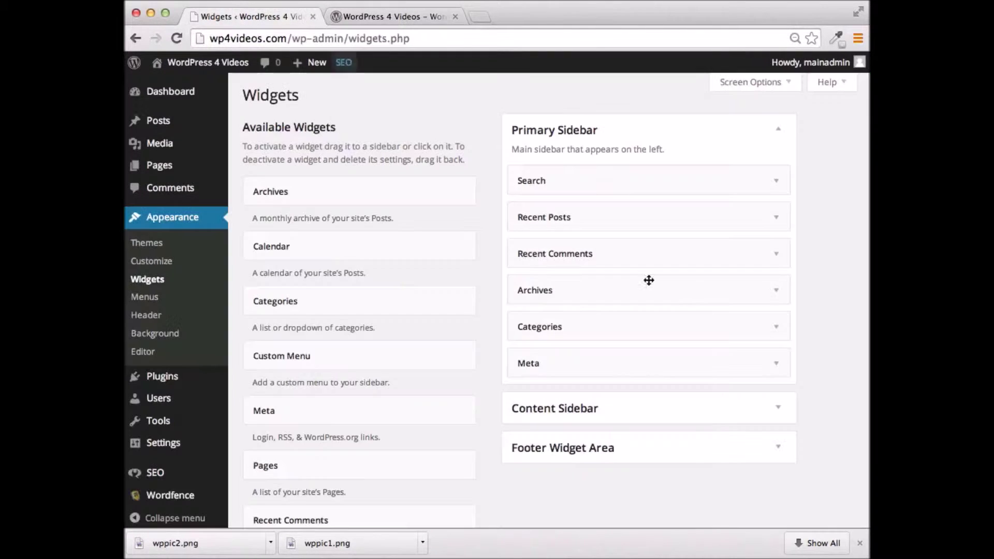
- Delete the Search widget from the Primary Sidebar and reload the live site to confirm it's gone
{"action": "left_click", "coordinate": [776, 182]}
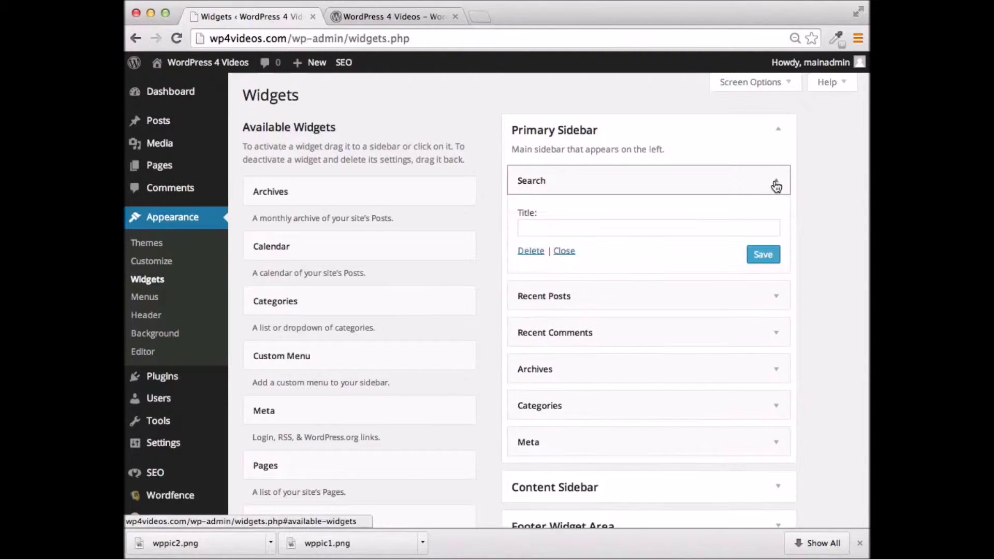
{"action": "left_click", "coordinate": [538, 253]}
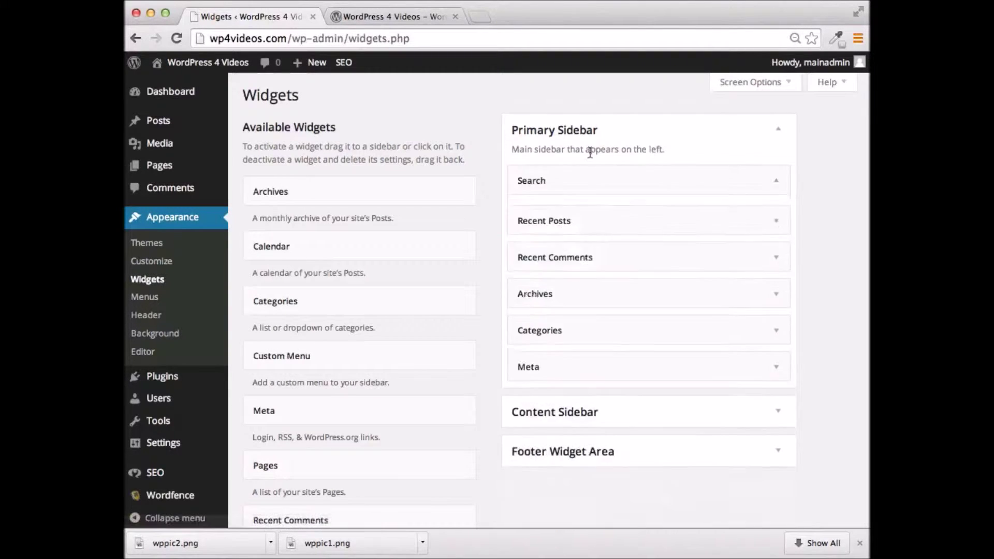
{"action": "left_click", "coordinate": [409, 16]}
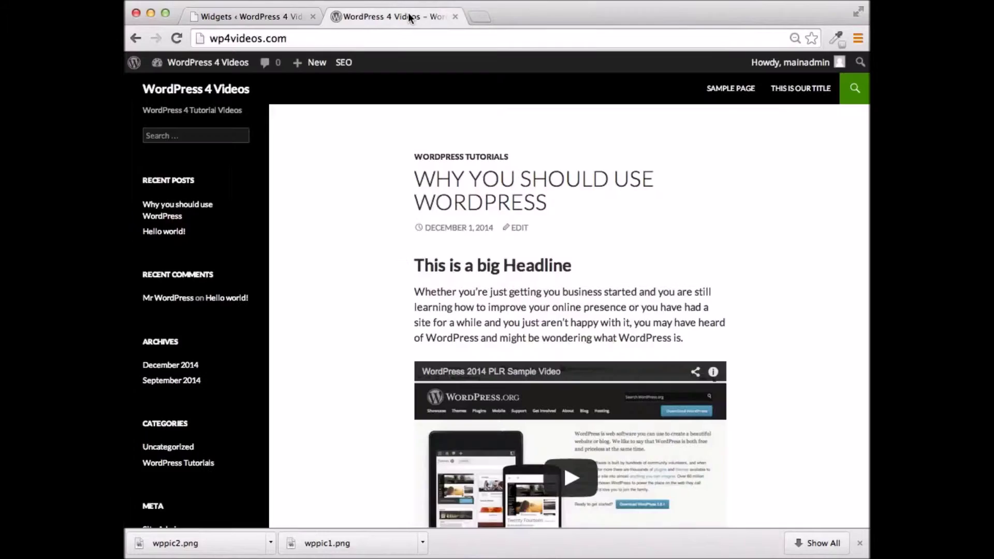
{"action": "left_click", "coordinate": [176, 38]}
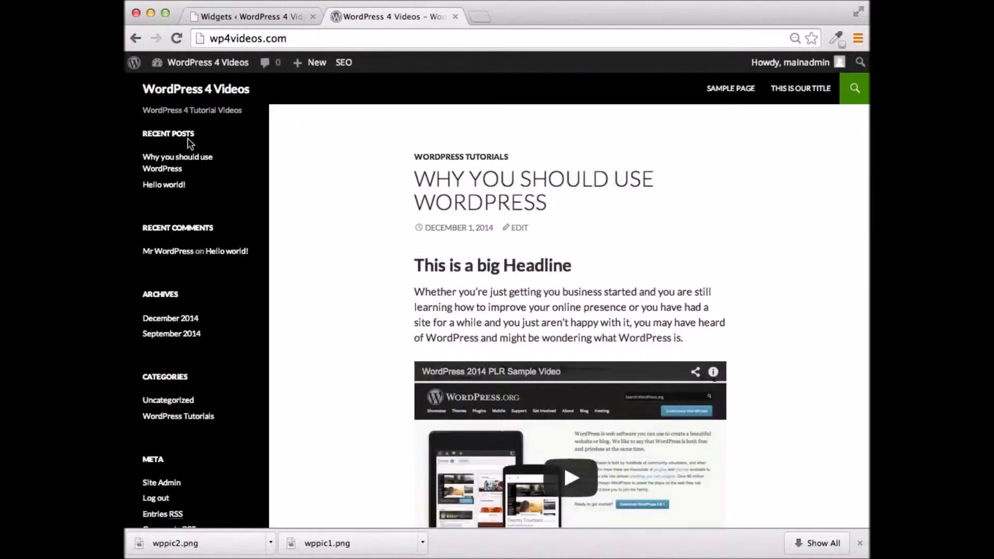
{"action": "left_click", "coordinate": [266, 11]}
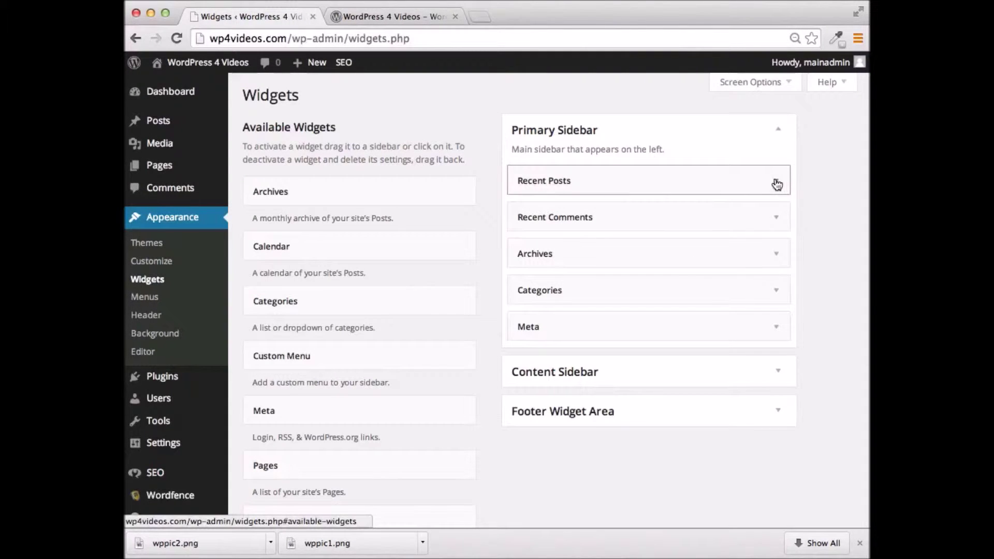
- Delete the Recent Comments, Archives and Meta widgets from the Primary Sidebar
{"action": "left_click", "coordinate": [777, 223]}
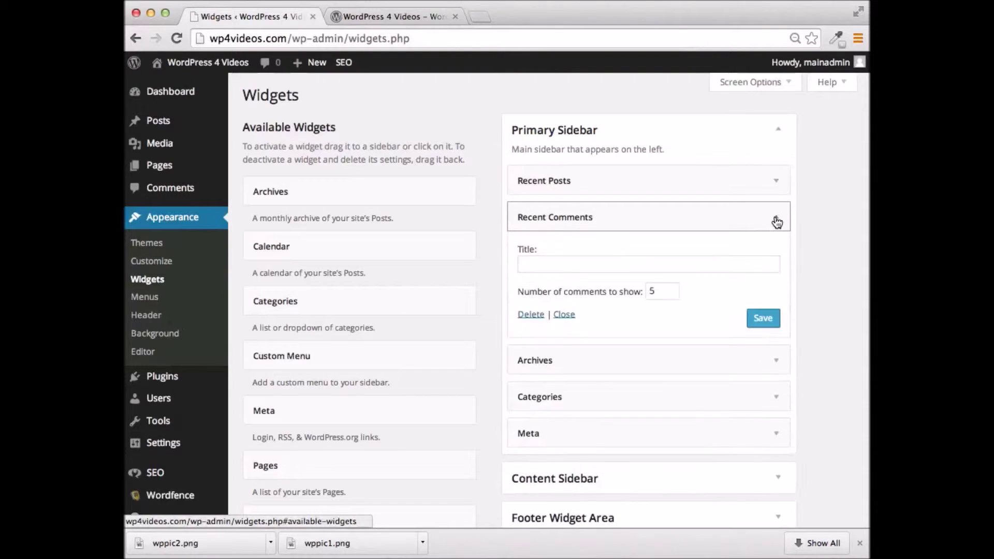
{"action": "left_click", "coordinate": [532, 315]}
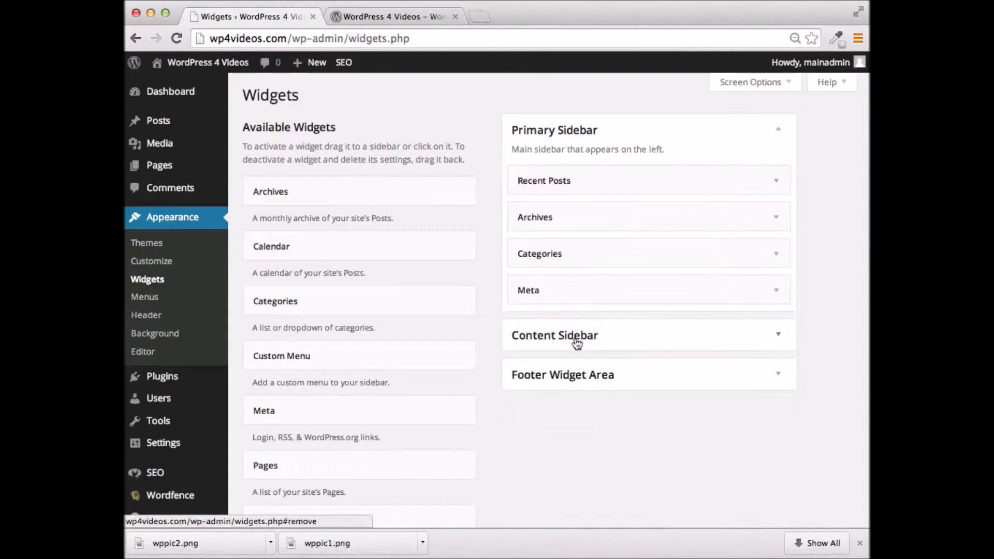
{"action": "left_click", "coordinate": [776, 220]}
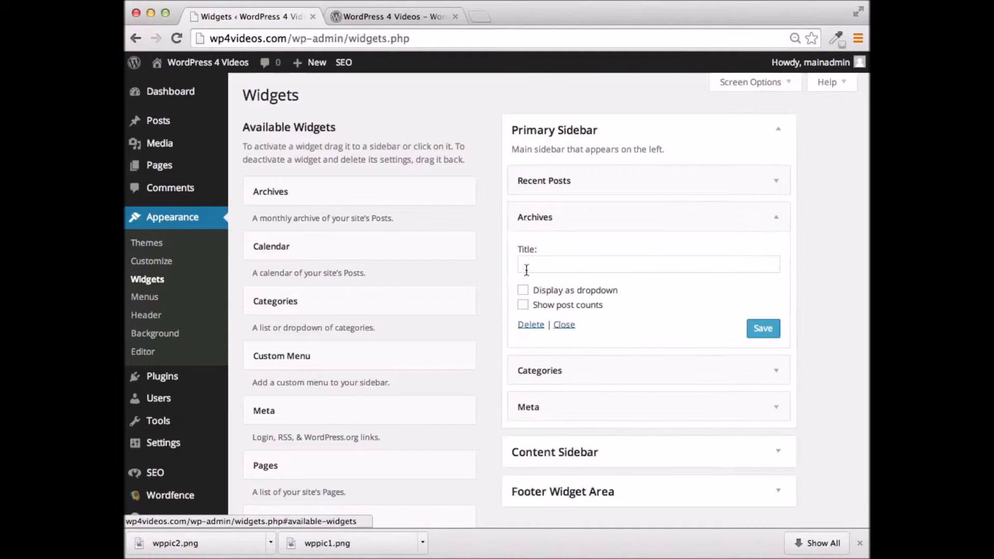
{"action": "left_click", "coordinate": [523, 323]}
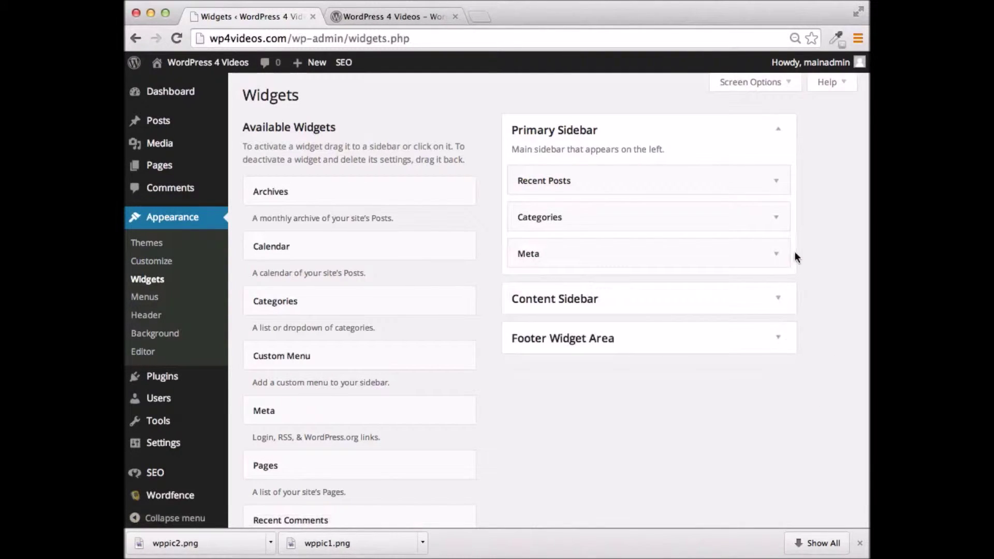
{"action": "left_click", "coordinate": [778, 255]}
{"action": "left_click", "coordinate": [531, 327]}
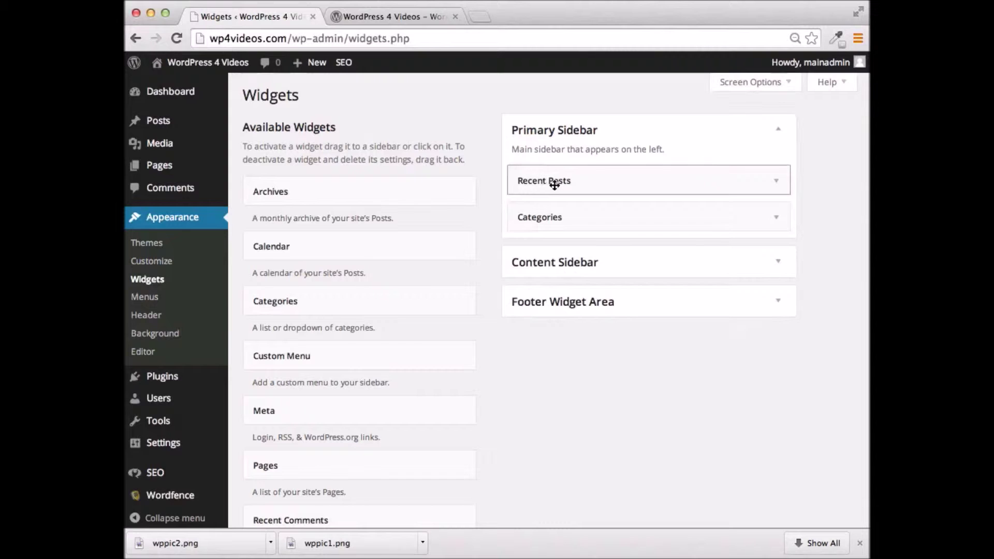
{"action": "left_click", "coordinate": [383, 14]}
- Reload the live site to confirm only Recent Posts and Categories remain, then return to Widgets
{"action": "left_click", "coordinate": [180, 38]}
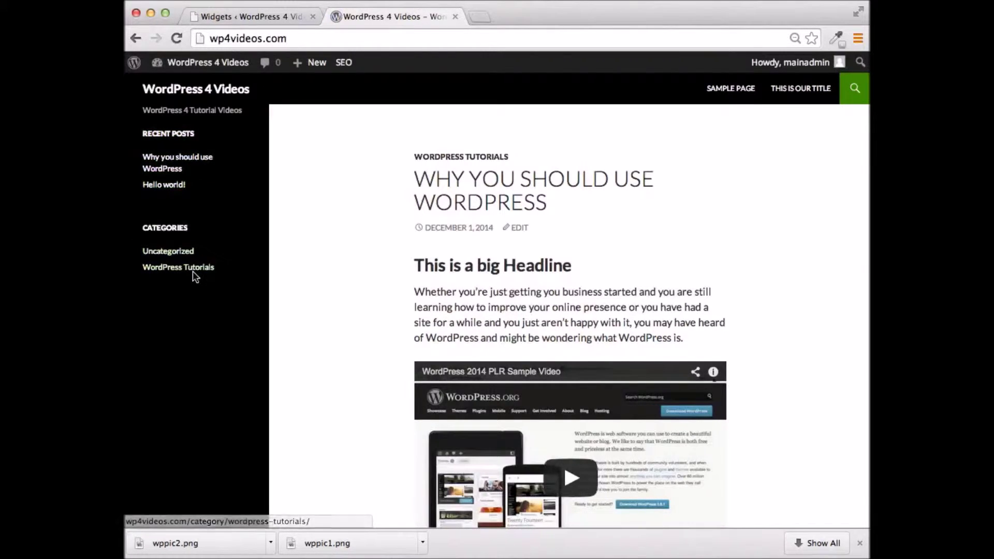
{"action": "left_click", "coordinate": [269, 16]}
{"action": "scroll", "coordinate": [426, 272], "scroll_direction": "down", "scroll_amount": 3}
{"action": "scroll", "coordinate": [426, 272], "scroll_direction": "up", "scroll_amount": 4}
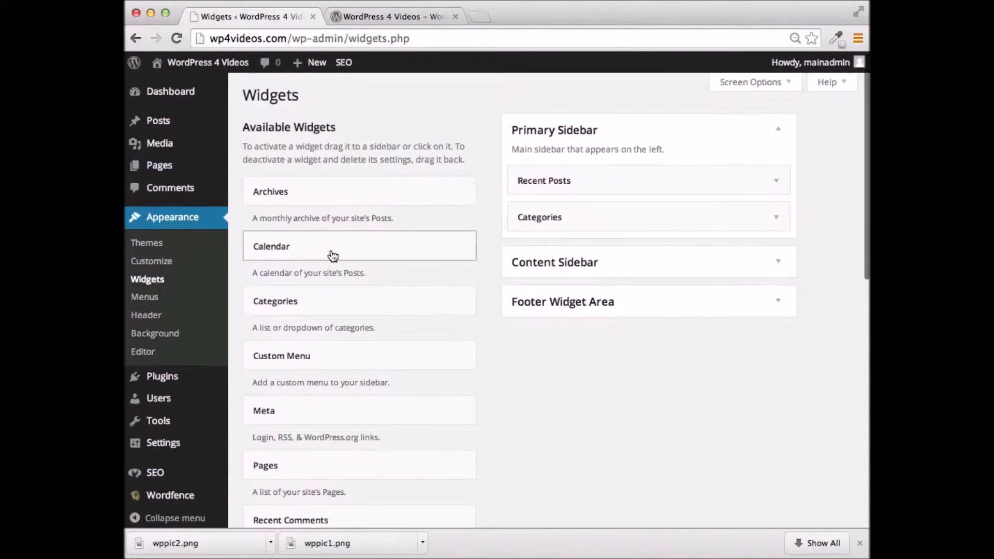
- Add the Calendar widget from Available Widgets to the Primary Sidebar and save it
{"action": "left_click", "coordinate": [332, 256]}
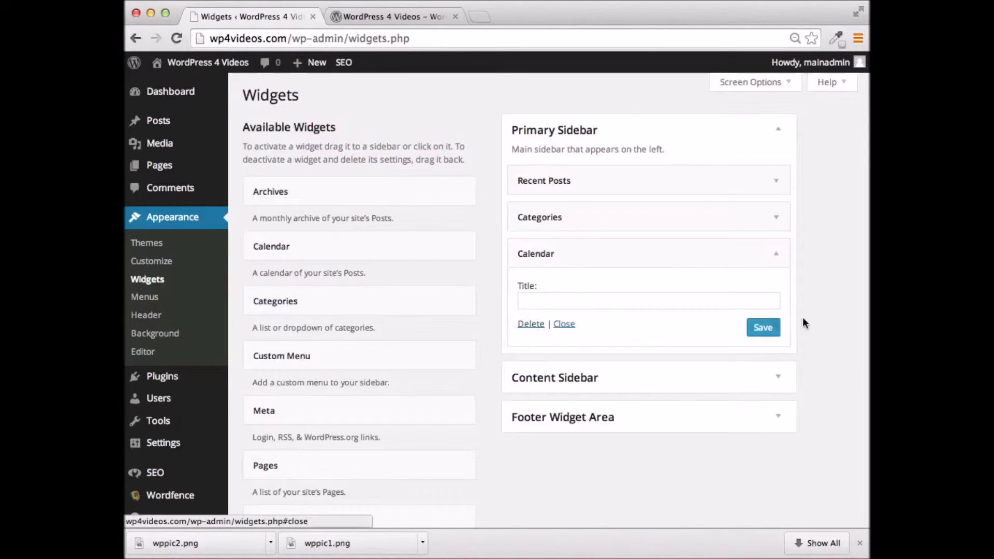
{"action": "left_click", "coordinate": [755, 330]}
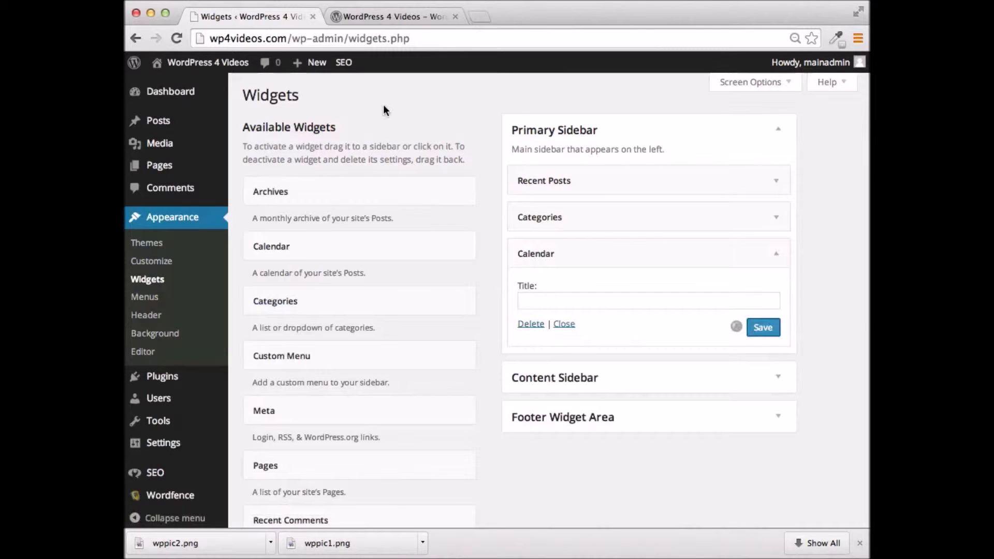
{"action": "scroll", "coordinate": [383, 105], "scroll_direction": "left", "scroll_amount": 3}
- Reload the live site to see the December 2014 calendar in the sidebar
{"action": "left_click", "coordinate": [386, 15]}
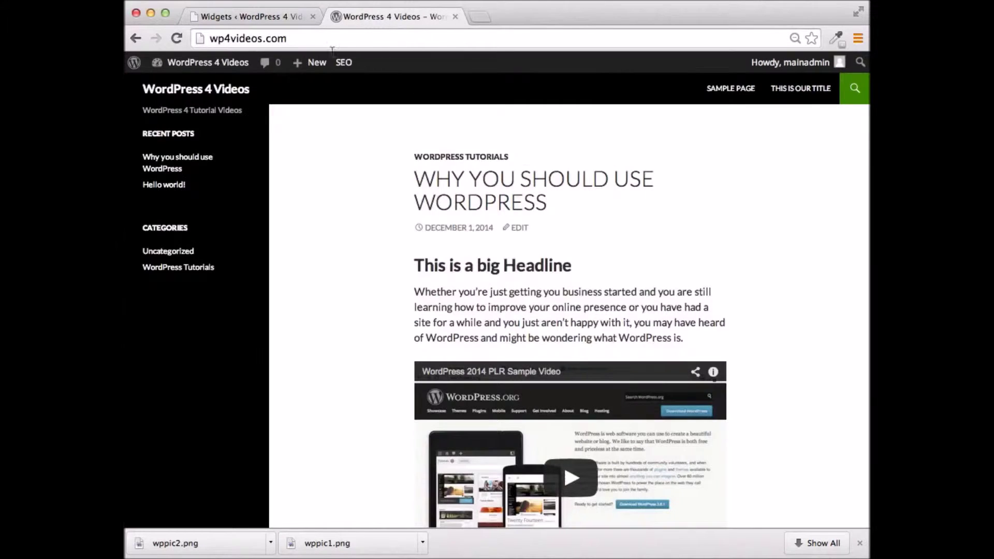
{"action": "left_click", "coordinate": [176, 38]}
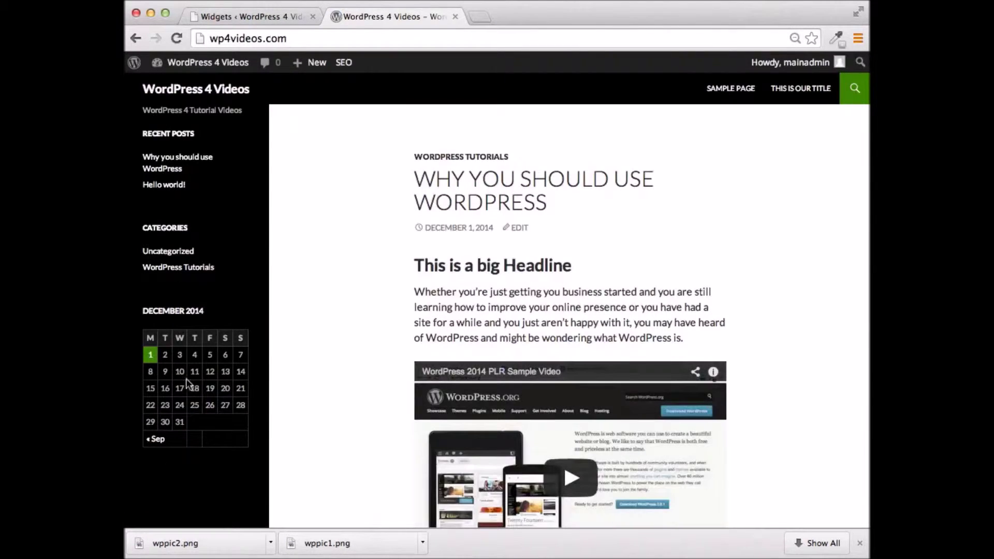
- Drag a Pages widget to the top of the Primary Sidebar, then delete it again
{"action": "left_click", "coordinate": [255, 14]}
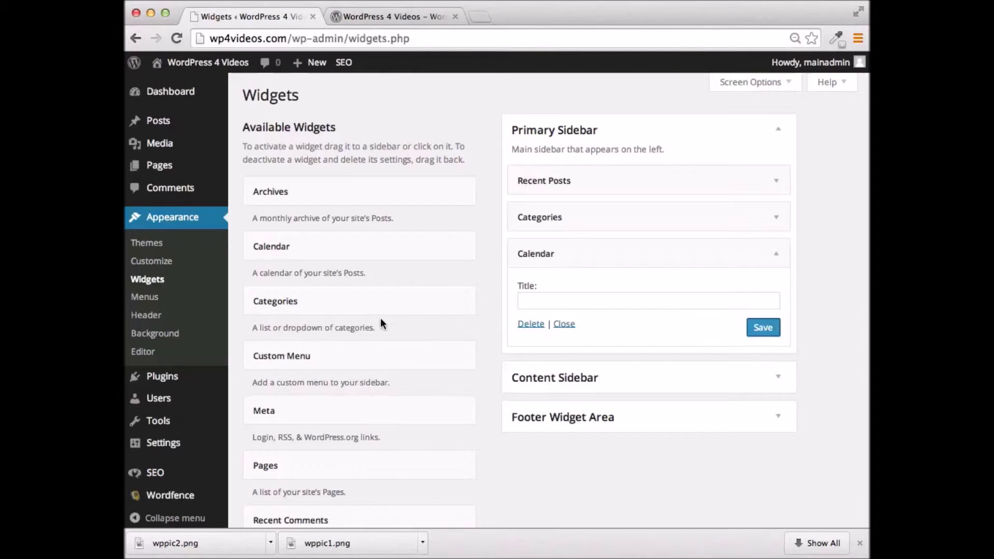
{"action": "scroll", "coordinate": [399, 303], "scroll_direction": "down", "scroll_amount": 5}
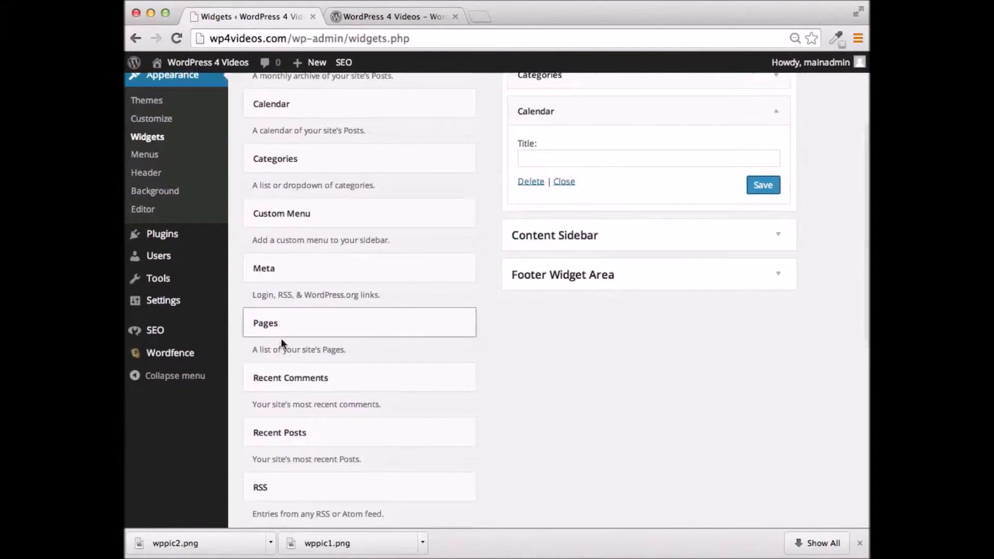
{"action": "scroll", "coordinate": [414, 396], "scroll_direction": "up", "scroll_amount": 3}
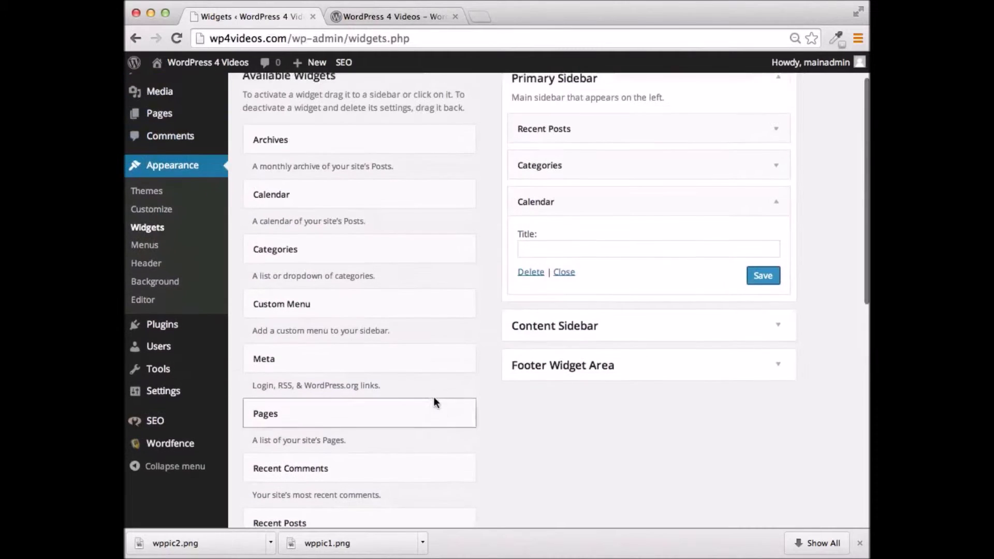
{"action": "left_click", "coordinate": [277, 424]}
{"action": "scroll", "coordinate": [390, 428], "scroll_direction": "down", "scroll_amount": 3}
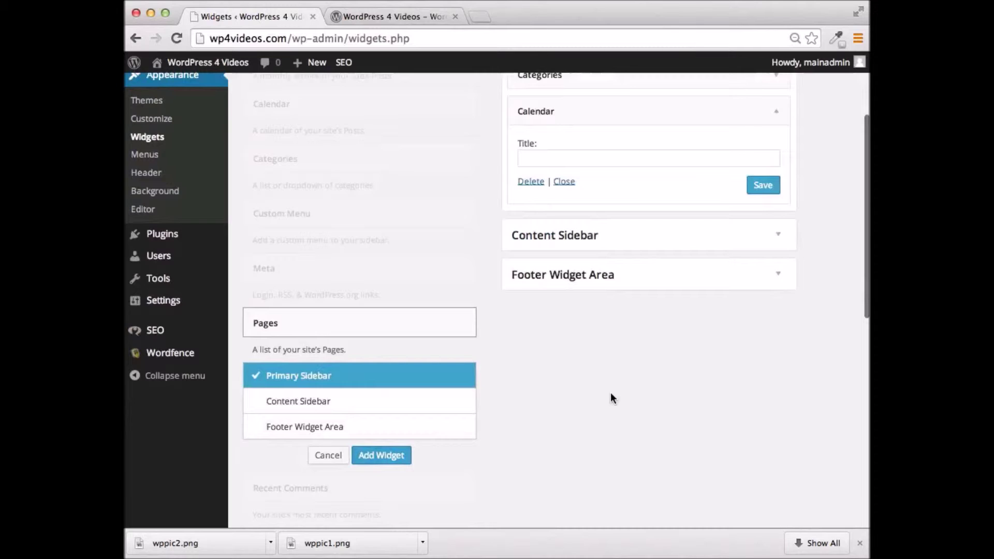
{"action": "scroll", "coordinate": [601, 396], "scroll_direction": "up", "scroll_amount": 4}
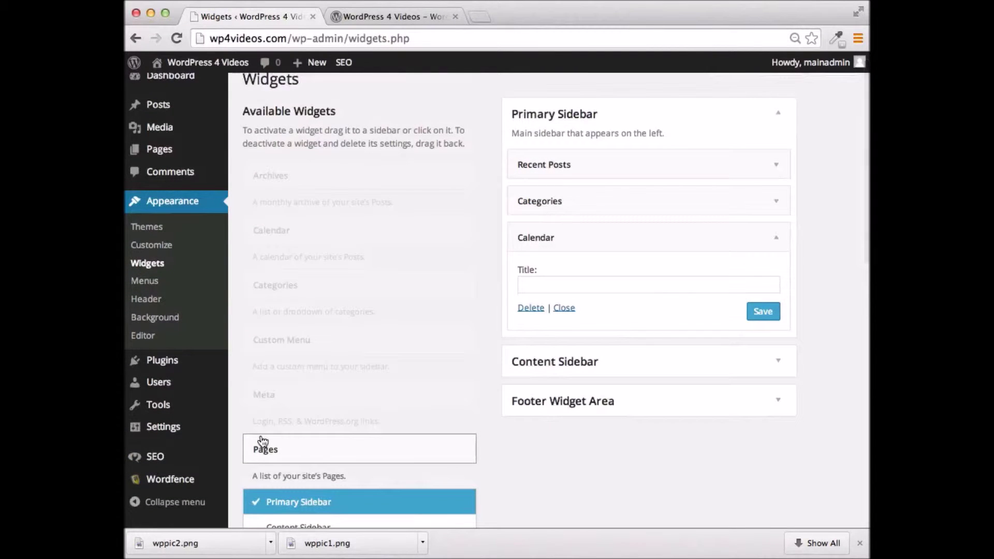
{"action": "left_click", "coordinate": [282, 449]}
{"action": "left_click_drag", "start_coordinate": [282, 448], "coordinate": [544, 152]}
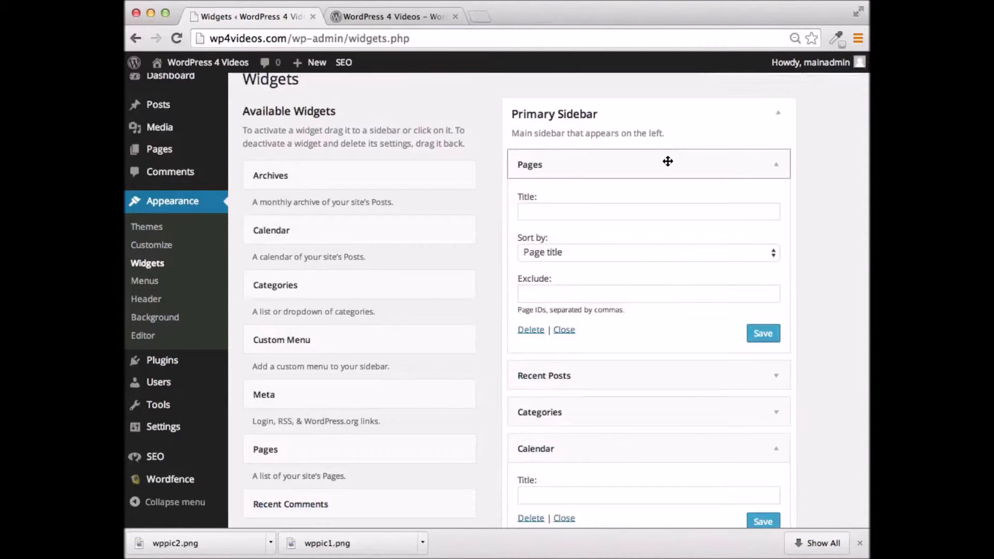
{"action": "left_click", "coordinate": [535, 337]}
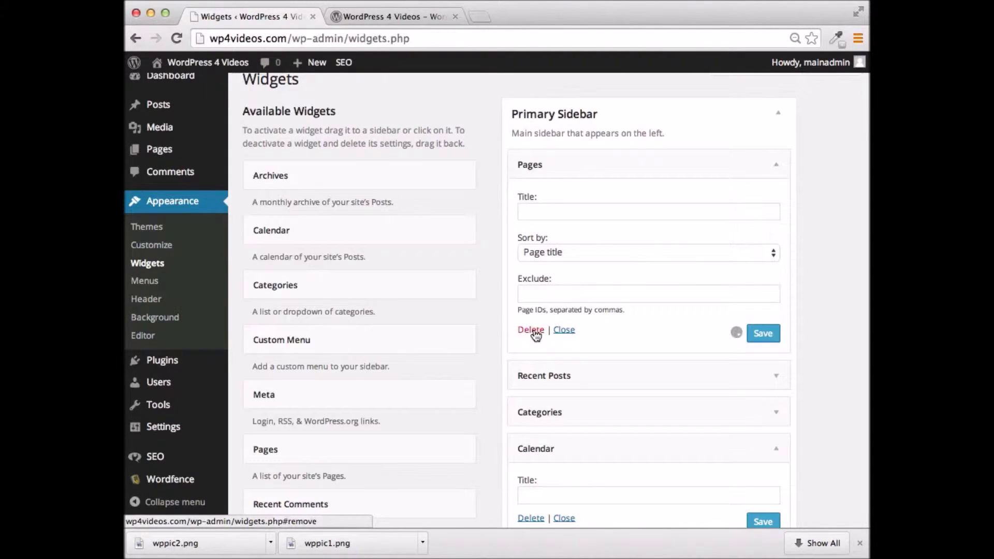
{"action": "scroll", "coordinate": [428, 392], "scroll_direction": "down", "scroll_amount": 5}
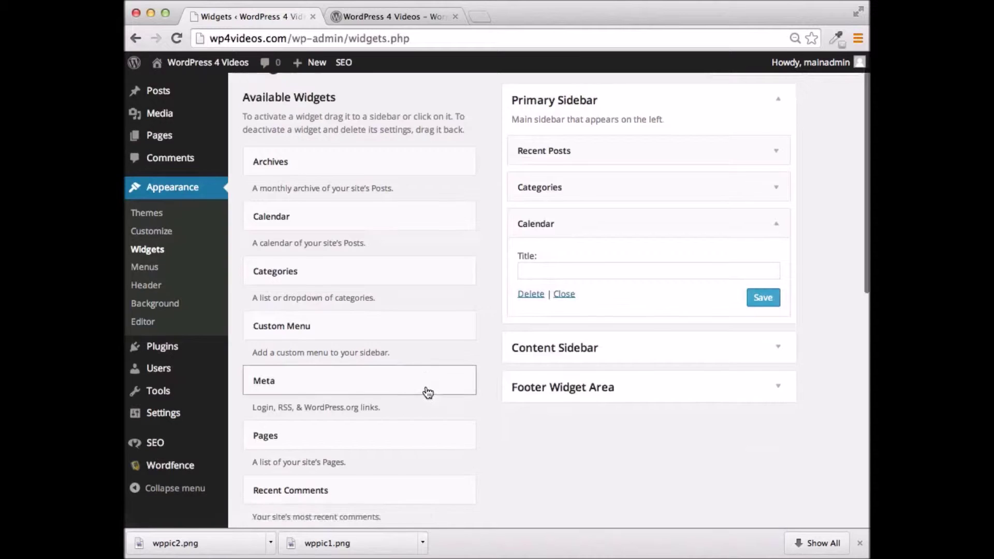
- Add a blank Text widget to the Primary Sidebar beneath Calendar and click into its content box
{"action": "scroll", "coordinate": [426, 391], "scroll_direction": "down", "scroll_amount": 5}
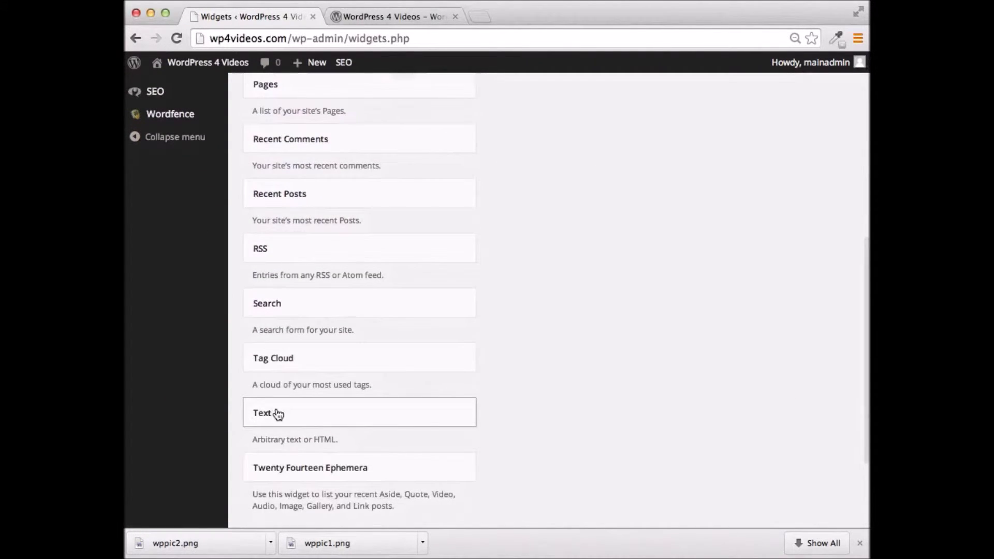
{"action": "left_click", "coordinate": [254, 422]}
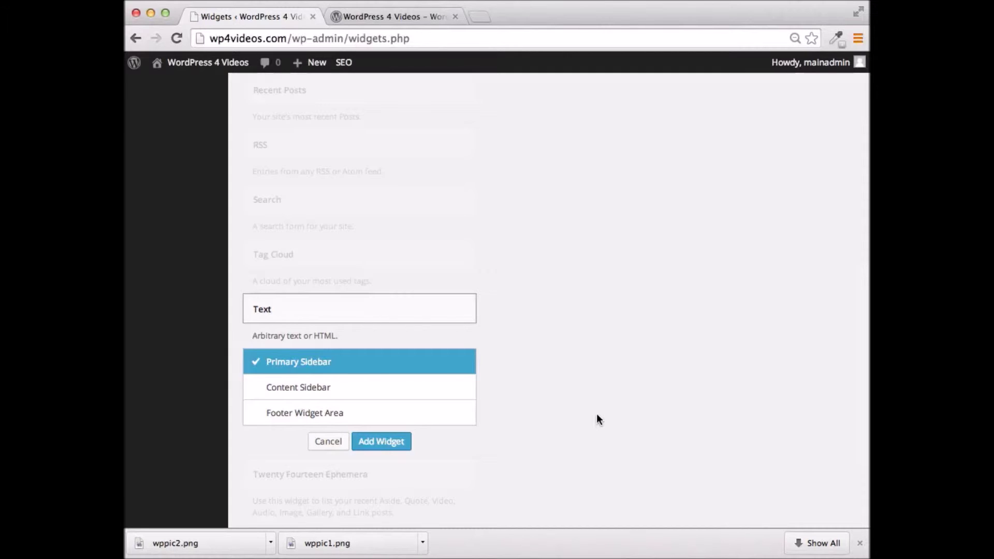
{"action": "left_click", "coordinate": [384, 443]}
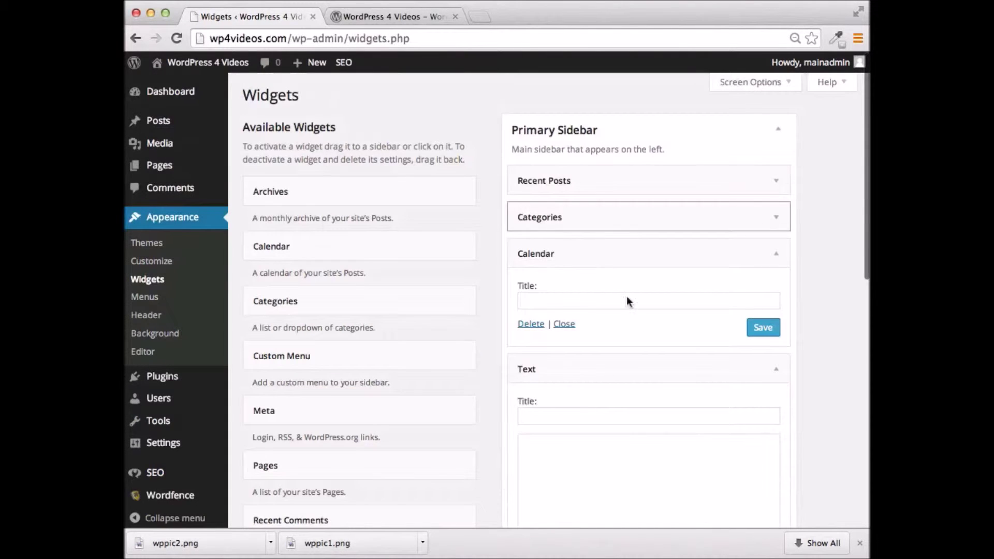
{"action": "left_click", "coordinate": [568, 321]}
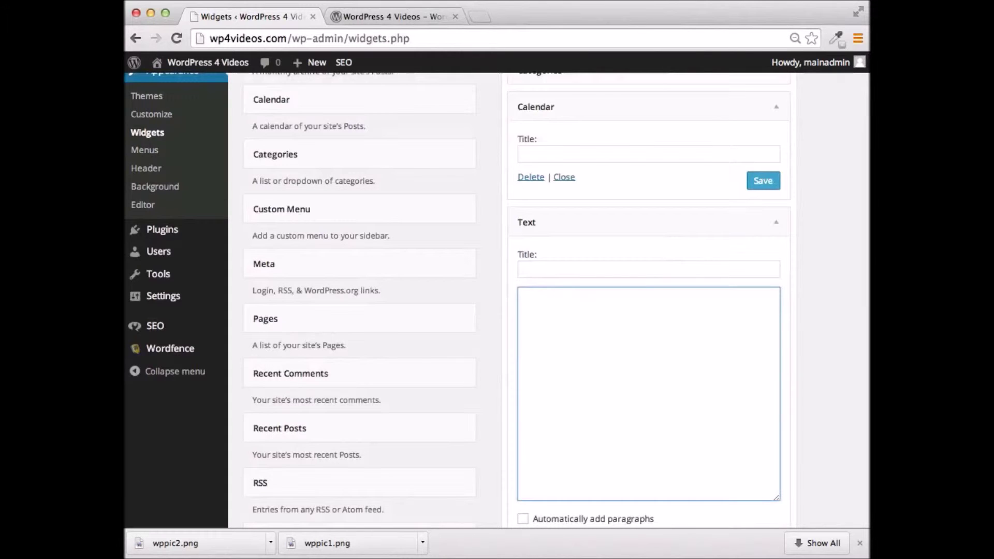
- Paste HTML for a linked 160×400 banner image into the Text widget and save it
{"action": "scroll", "coordinate": [402, 328], "scroll_direction": "down", "scroll_amount": 3}
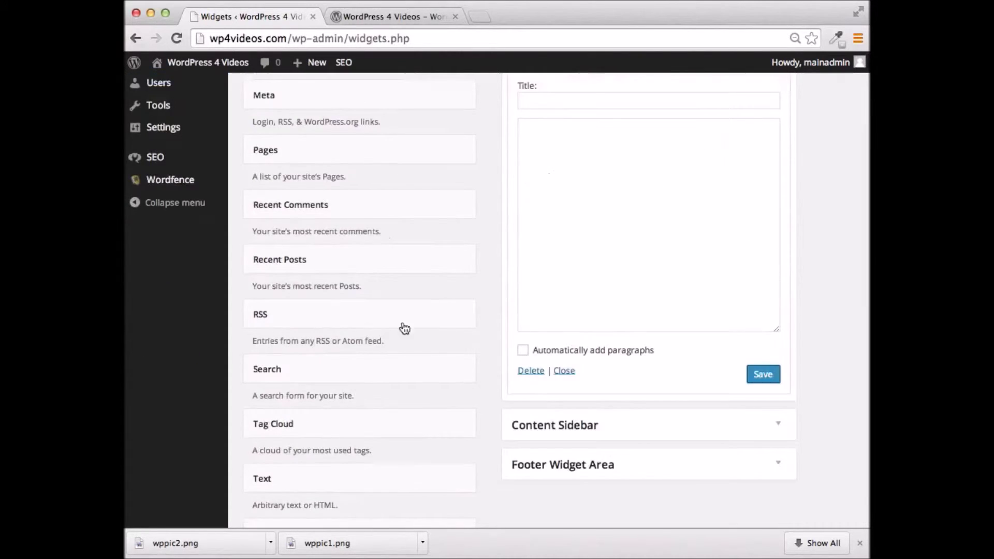
{"action": "right_click", "coordinate": [592, 134]}
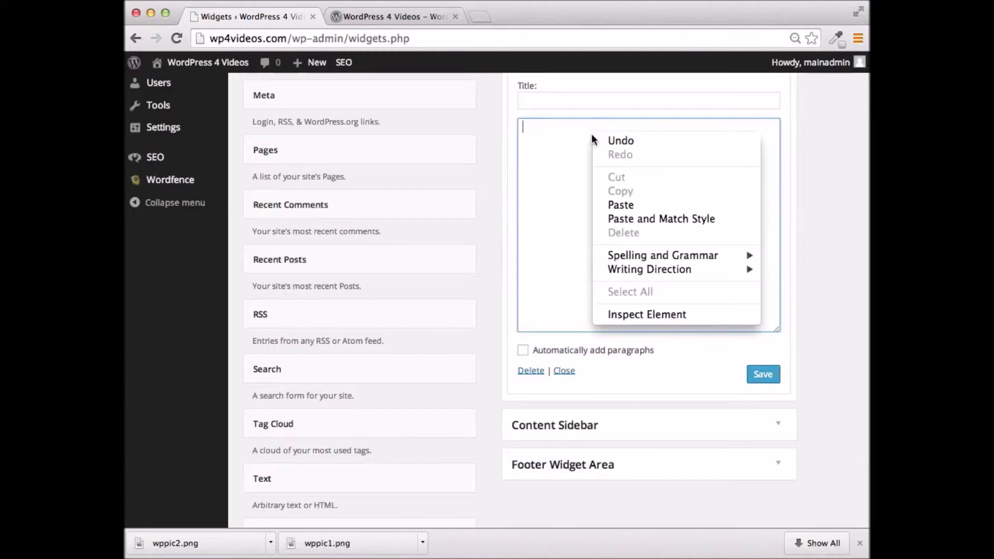
{"action": "left_click", "coordinate": [635, 204]}
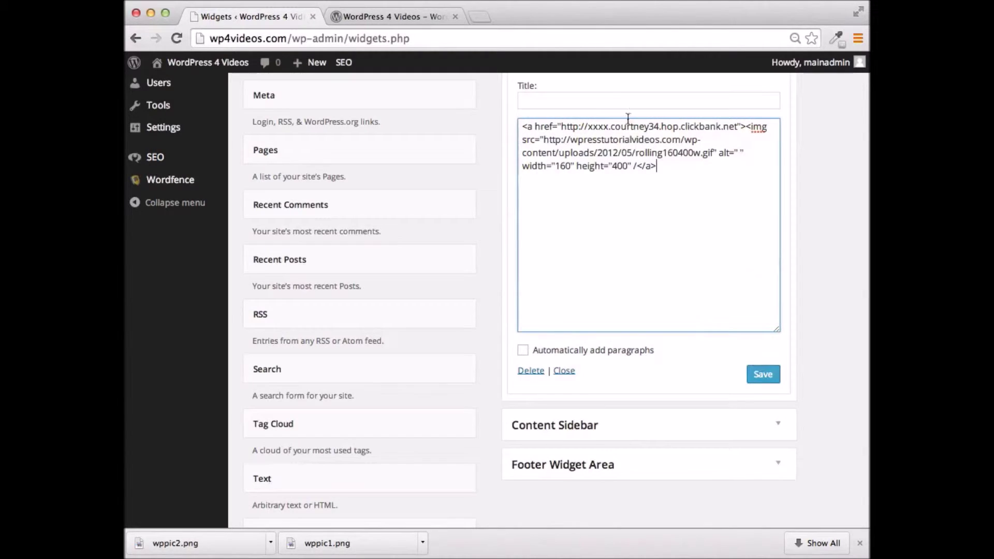
{"action": "left_click_drag", "start_coordinate": [662, 166], "coordinate": [495, 125]}
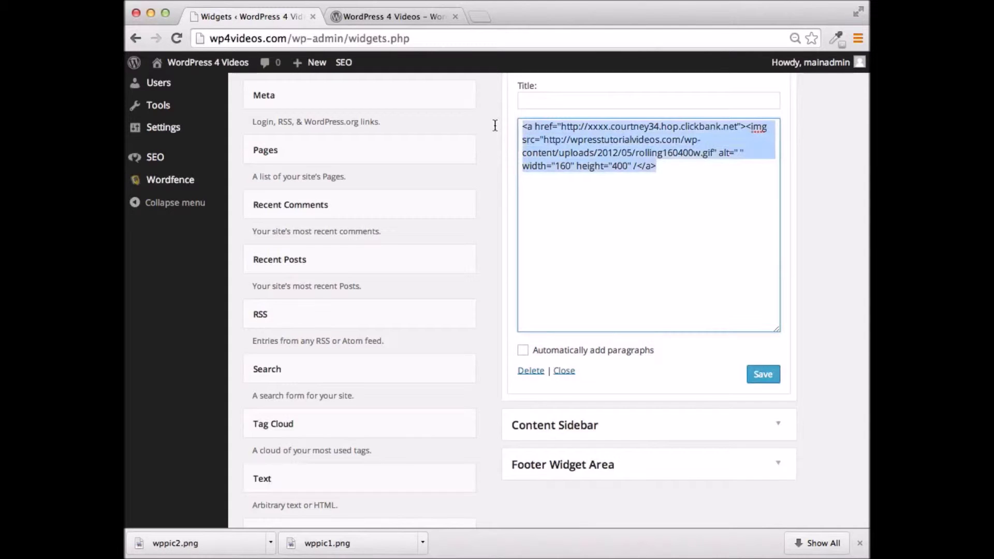
{"action": "left_click", "coordinate": [723, 196]}
{"action": "left_click", "coordinate": [758, 374]}
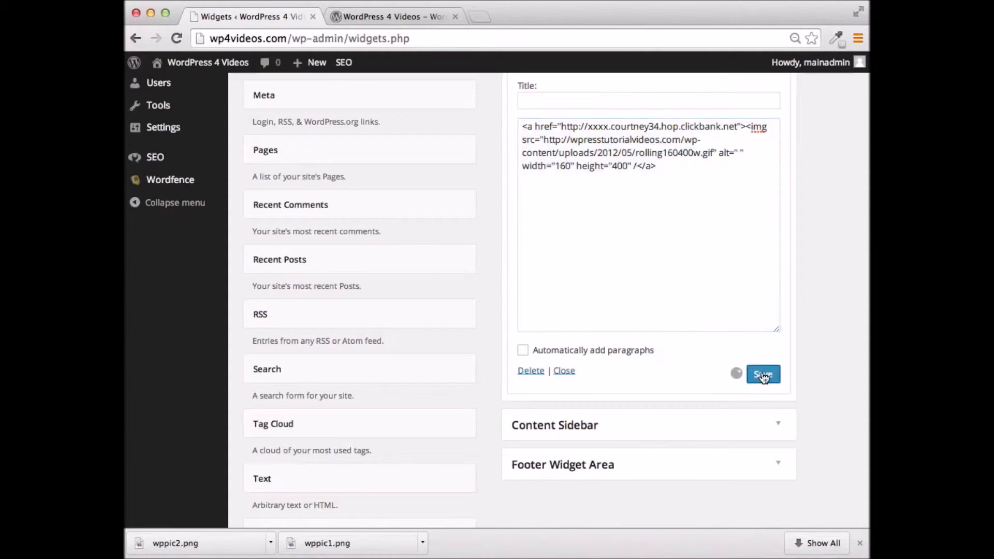
{"action": "left_click", "coordinate": [403, 17]}
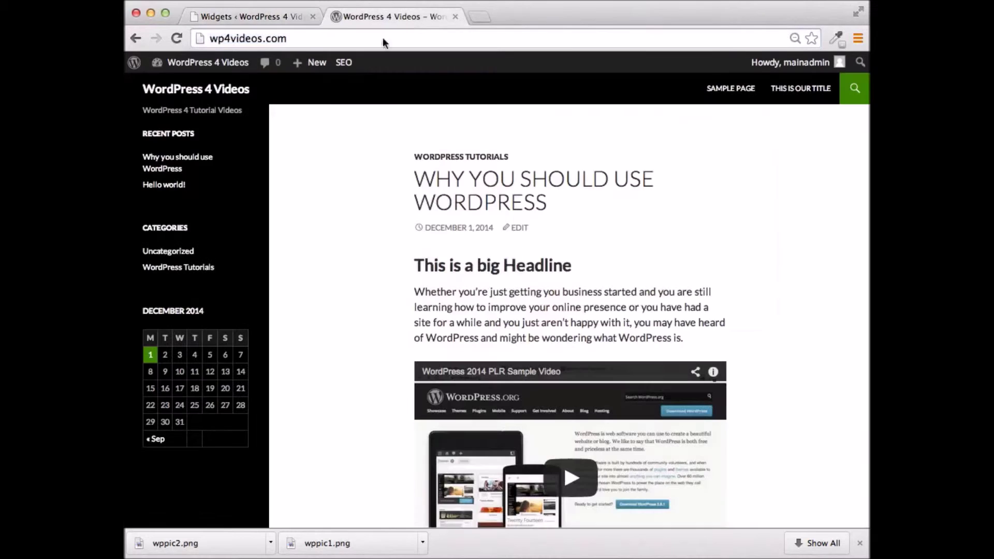
- Reload the live site to check the Complete WordPress Video Training banner below the calendar, then return to Widgets
{"action": "key", "text": "super+r"}
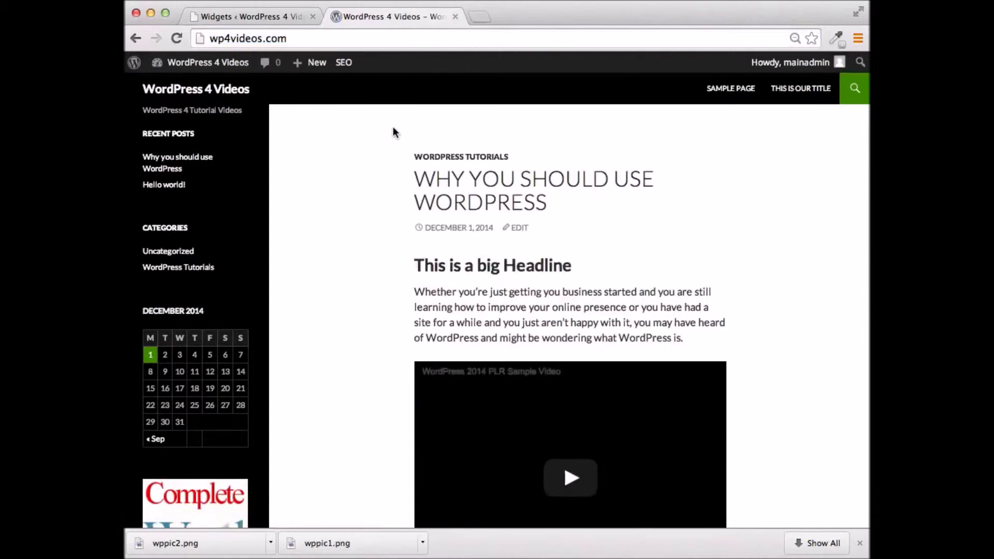
{"action": "scroll", "coordinate": [281, 159], "scroll_direction": "down", "scroll_amount": 5}
{"action": "scroll", "coordinate": [217, 218], "scroll_direction": "down", "scroll_amount": 2}
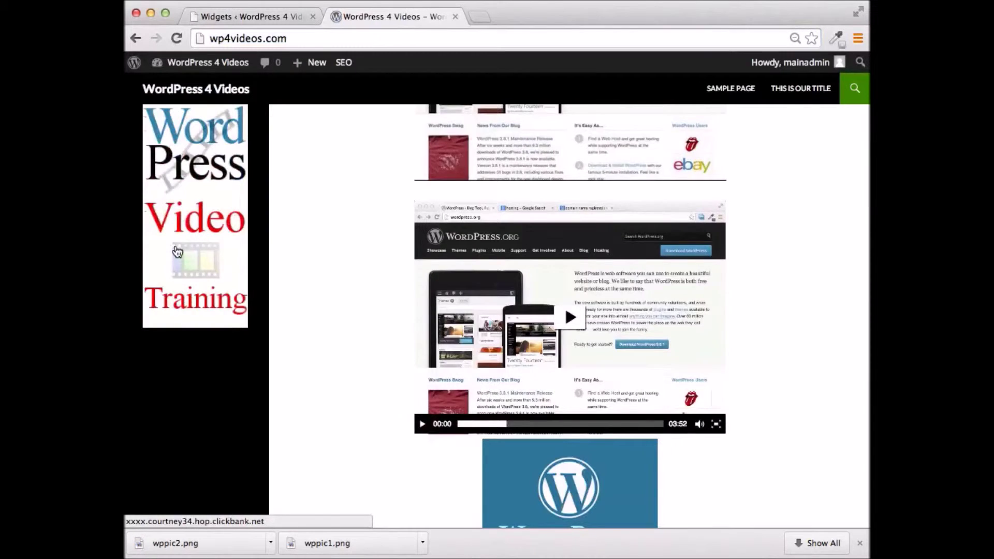
{"action": "scroll", "coordinate": [175, 249], "scroll_direction": "up", "scroll_amount": 4}
{"action": "scroll", "coordinate": [175, 244], "scroll_direction": "up", "scroll_amount": 2}
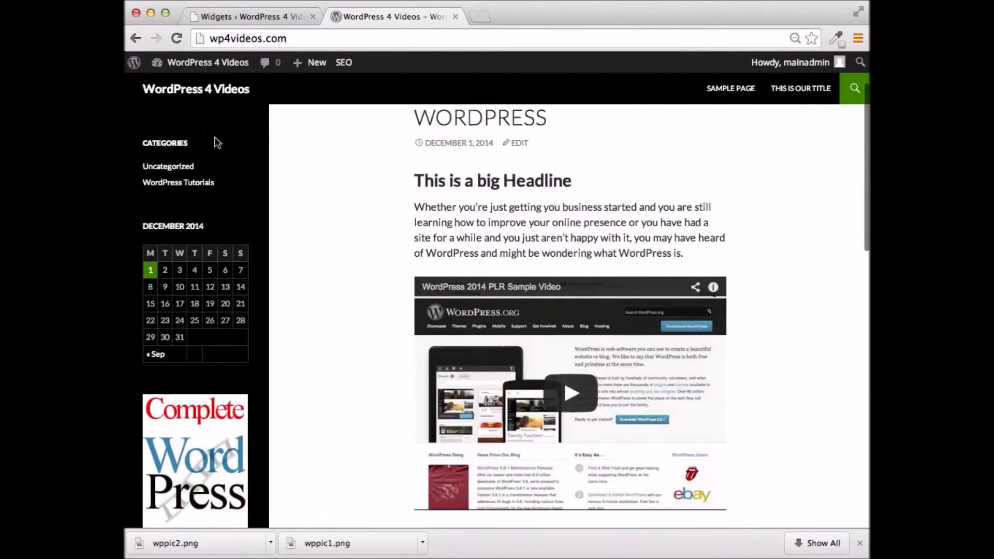
{"action": "left_click", "coordinate": [284, 15]}
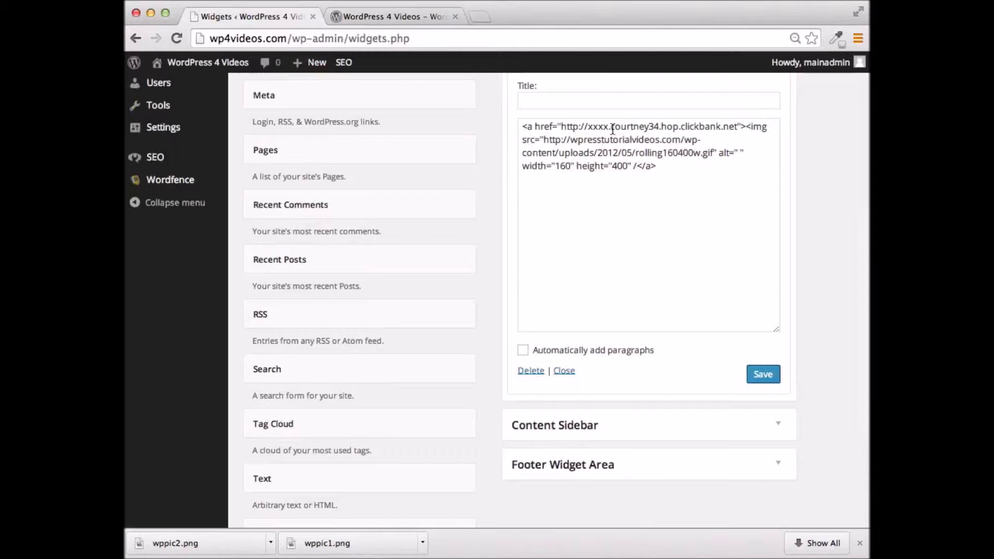
- Collapse the Text widget settings and expand the Content Sidebar area
{"action": "scroll", "coordinate": [595, 155], "scroll_direction": "up", "scroll_amount": 5}
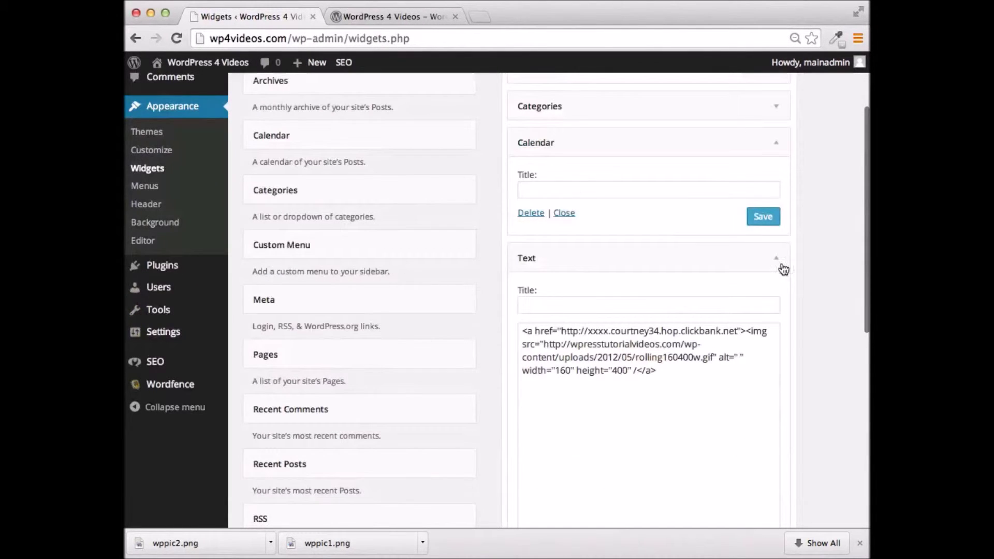
{"action": "left_click", "coordinate": [778, 262]}
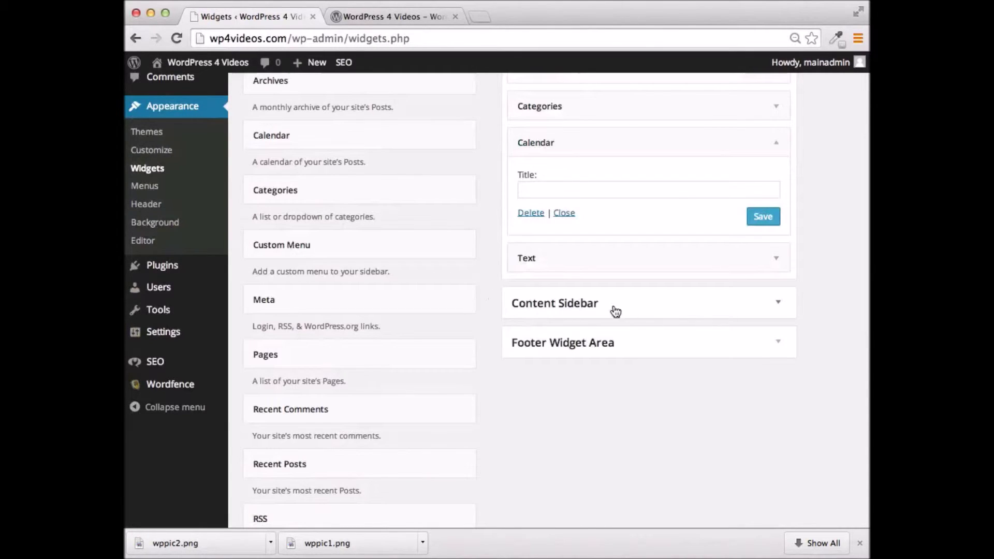
{"action": "left_click", "coordinate": [782, 306]}
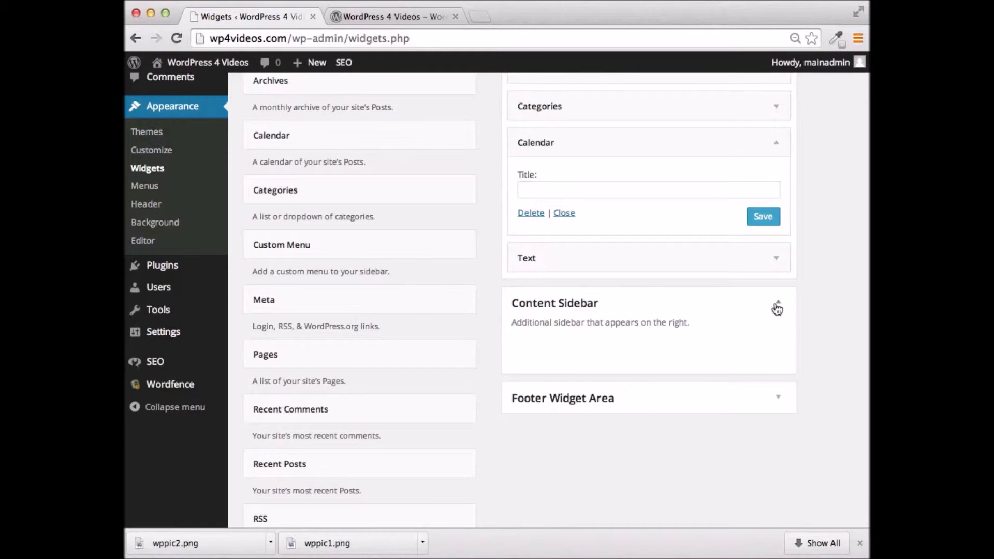
{"action": "left_click", "coordinate": [778, 305]}
{"action": "left_click", "coordinate": [778, 305]}
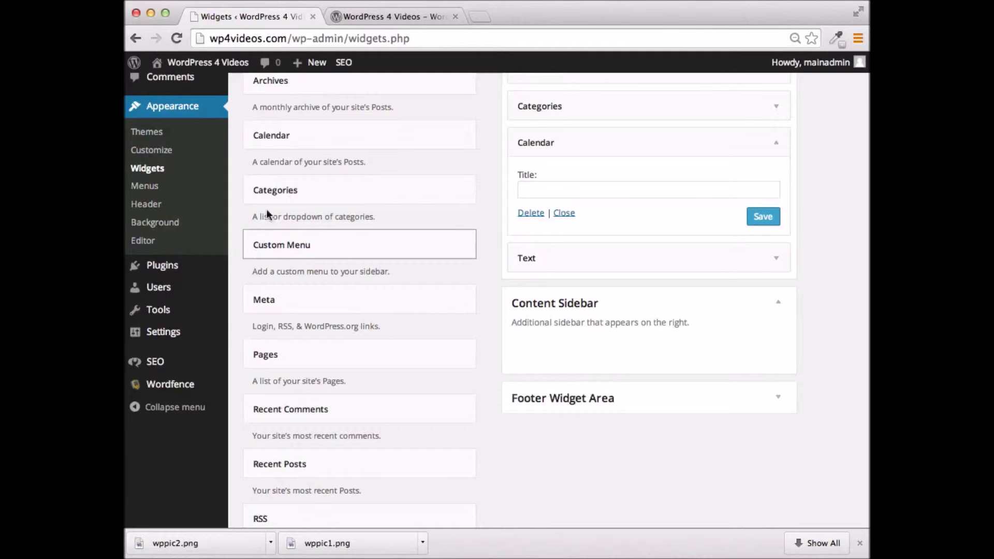
- Drag the Categories widget into the Content Sidebar and save it
{"action": "left_click_drag", "start_coordinate": [273, 193], "coordinate": [550, 393]}
{"action": "scroll", "coordinate": [678, 383], "scroll_direction": "down", "scroll_amount": 3}
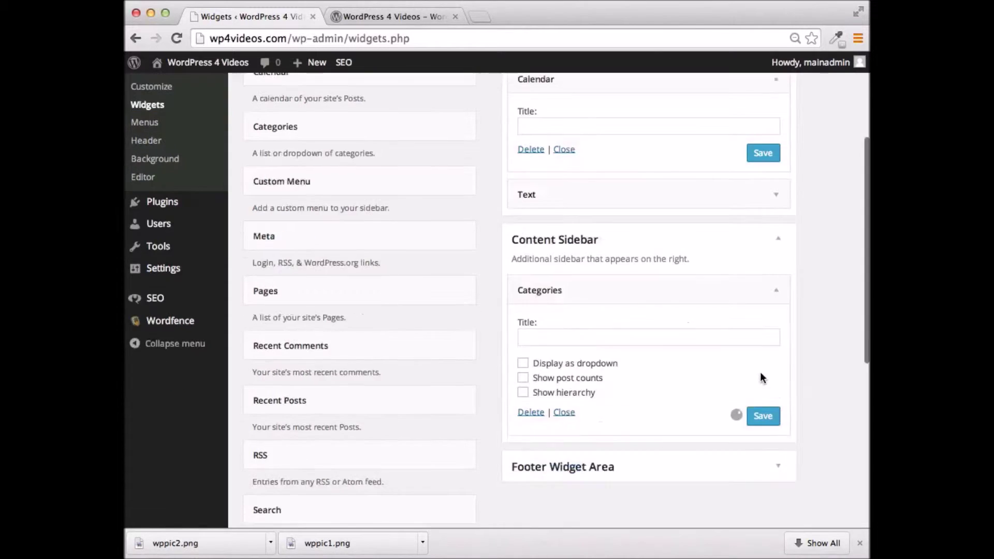
{"action": "left_click", "coordinate": [765, 366]}
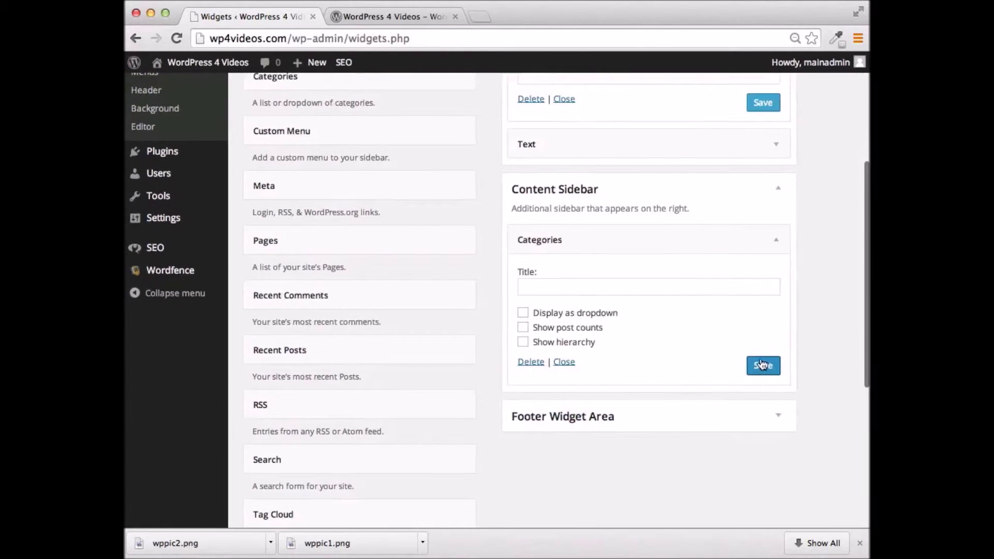
{"action": "left_click", "coordinate": [683, 418]}
{"action": "scroll", "coordinate": [830, 340], "scroll_direction": "down", "scroll_amount": 5}
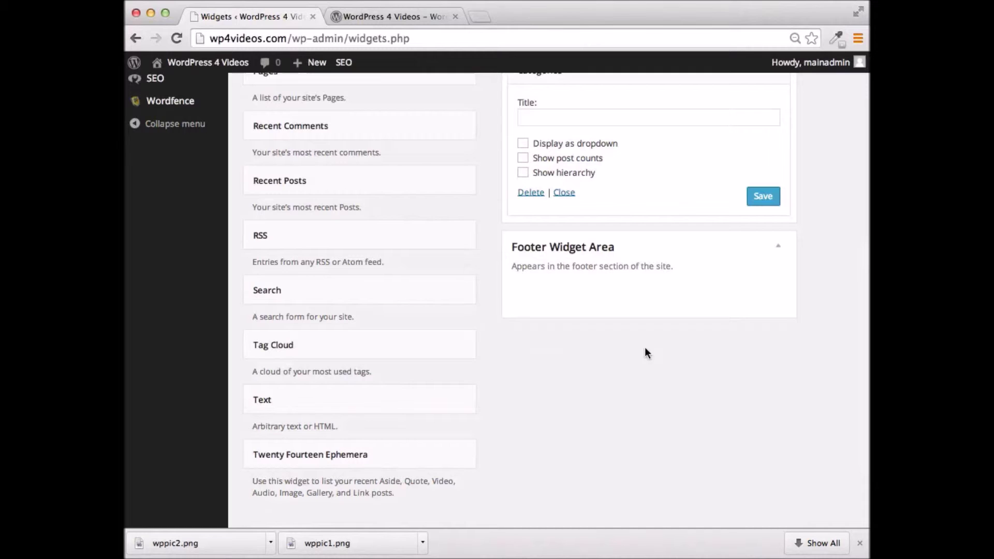
- Drag the Pages widget into the Footer Widget Area, leaving its title blank and sorting by Page title
{"action": "scroll", "coordinate": [645, 349], "scroll_direction": "up", "scroll_amount": 3}
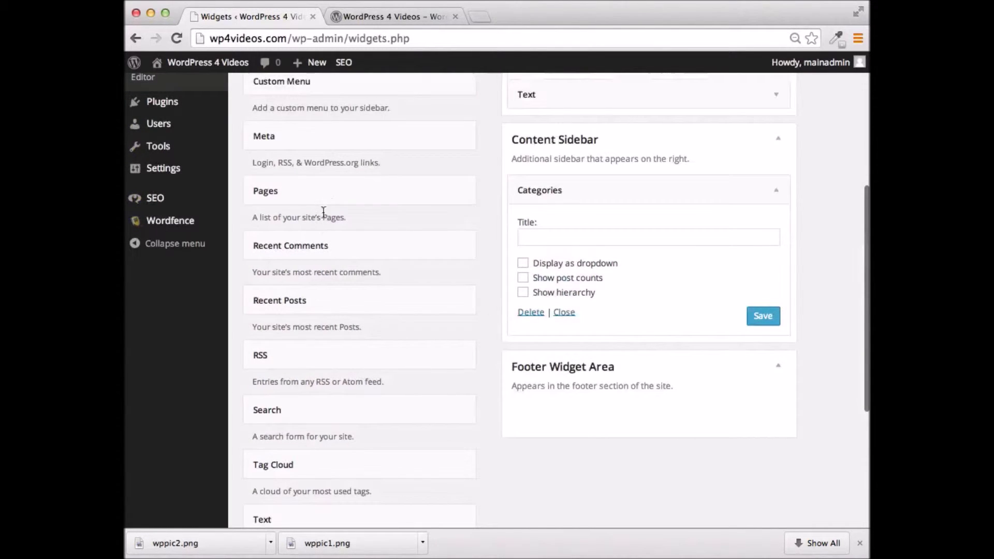
{"action": "left_click_drag", "start_coordinate": [271, 196], "coordinate": [543, 450]}
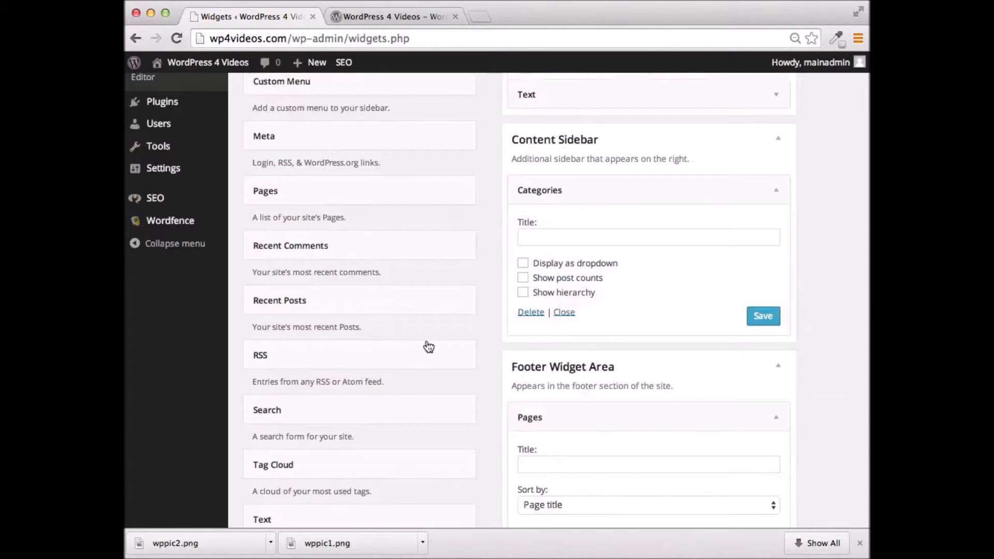
{"action": "scroll", "coordinate": [444, 317], "scroll_direction": "down", "scroll_amount": 5}
{"action": "scroll", "coordinate": [445, 322], "scroll_direction": "up", "scroll_amount": 15}
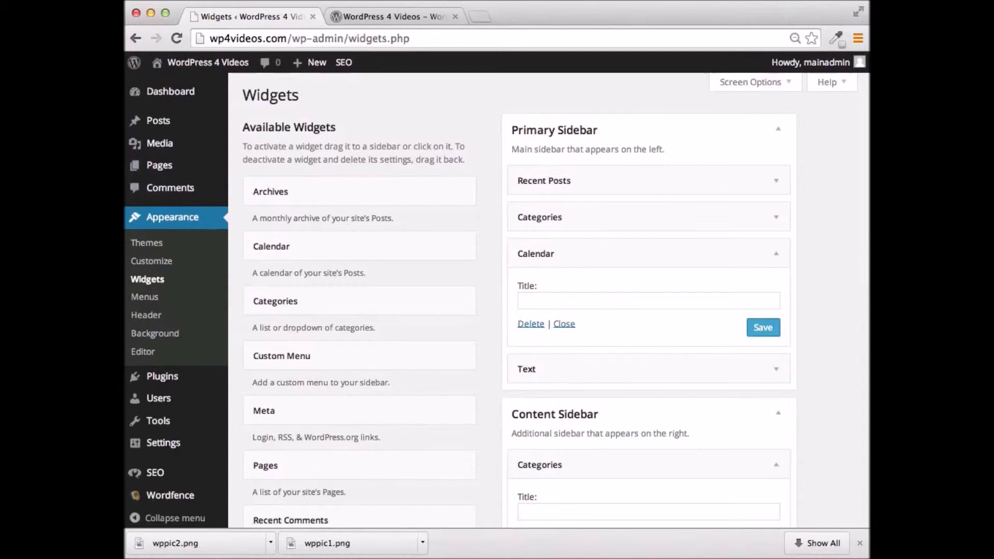
- On the live site, check the new Categories list in the sidebar and the Pages widget in the footer
{"action": "left_click", "coordinate": [397, 14]}
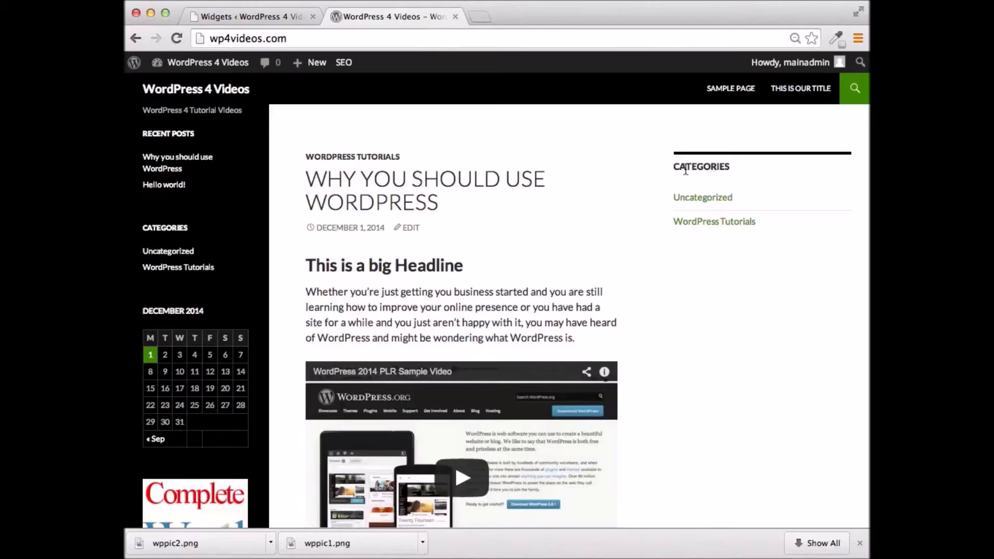
{"action": "left_click_drag", "start_coordinate": [676, 165], "coordinate": [817, 185]}
{"action": "left_click", "coordinate": [804, 243]}
{"action": "scroll", "coordinate": [679, 173], "scroll_direction": "down", "scroll_amount": 12}
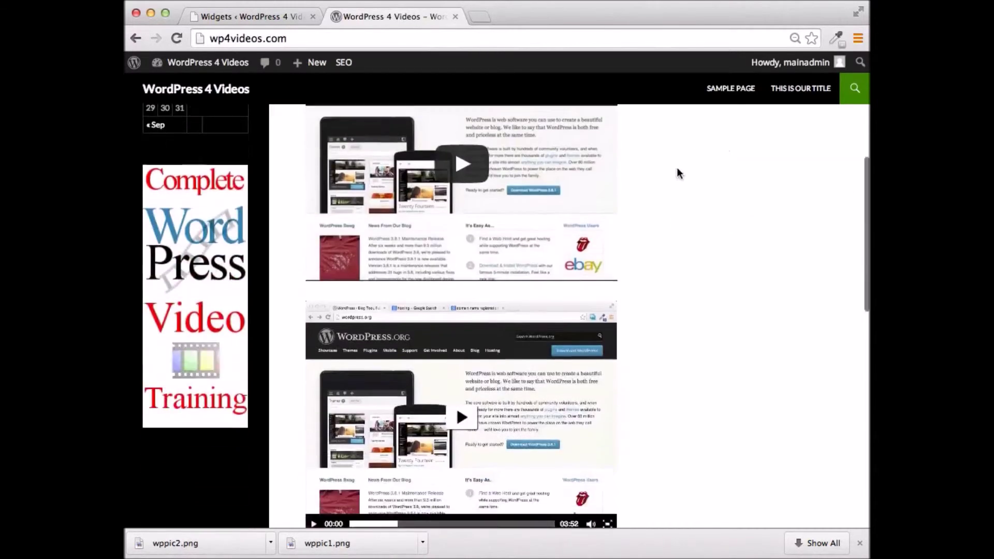
{"action": "scroll", "coordinate": [678, 170], "scroll_direction": "down", "scroll_amount": 7}
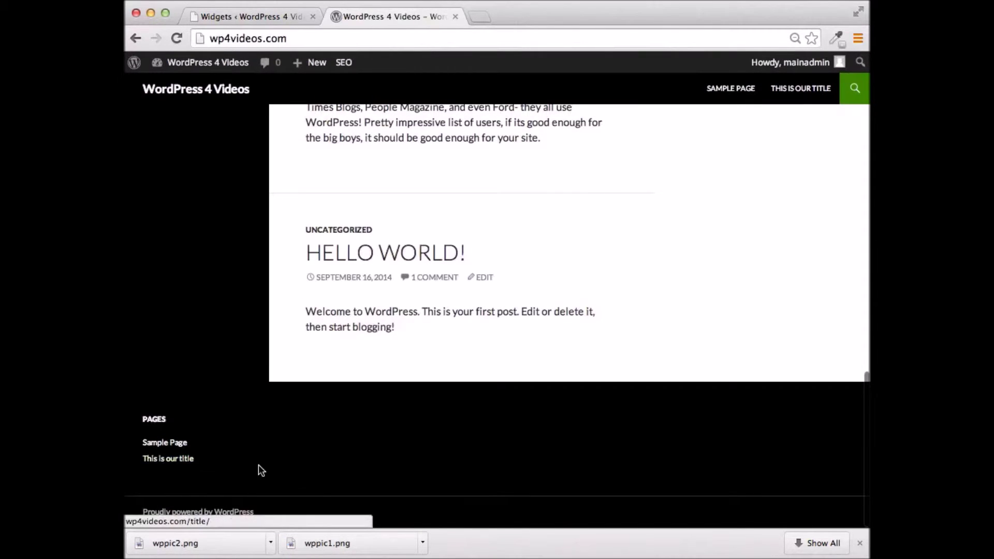
{"action": "scroll", "coordinate": [325, 469], "scroll_direction": "up", "scroll_amount": 1}
{"action": "scroll", "coordinate": [325, 470], "scroll_direction": "up", "scroll_amount": 20}
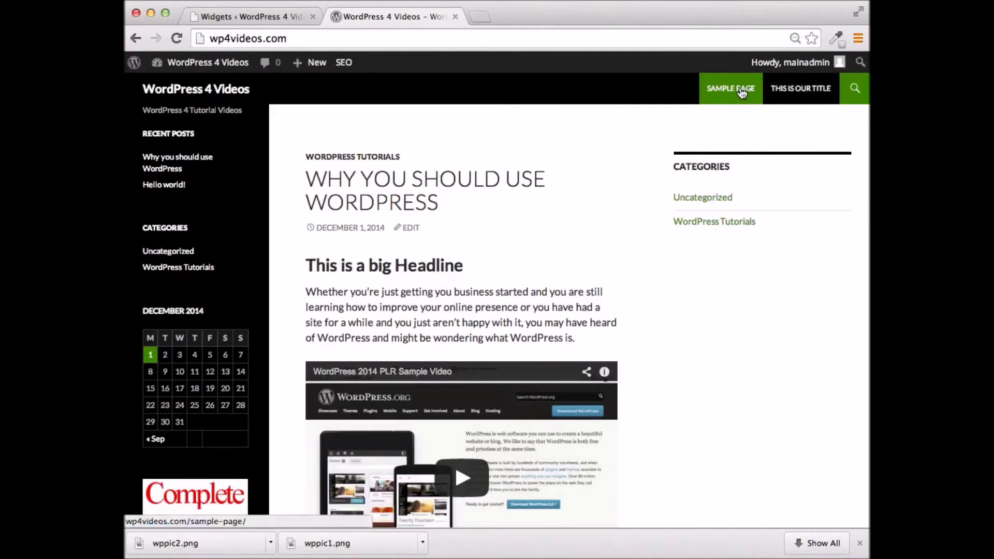
- Publish a new page titled 'A new Page' with the body text 'The conten'
{"action": "left_click", "coordinate": [263, 16]}
{"action": "left_click", "coordinate": [168, 170]}
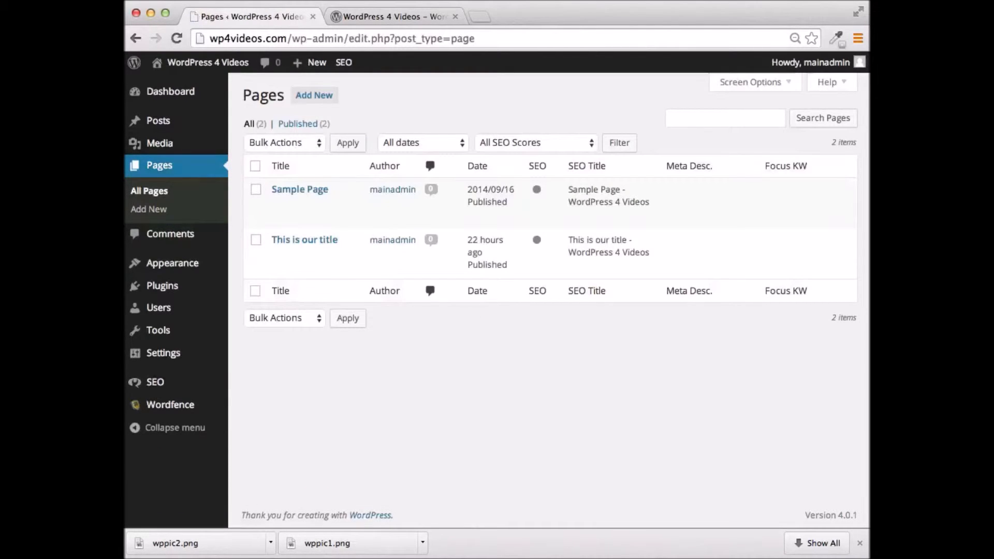
{"action": "left_click", "coordinate": [314, 95]}
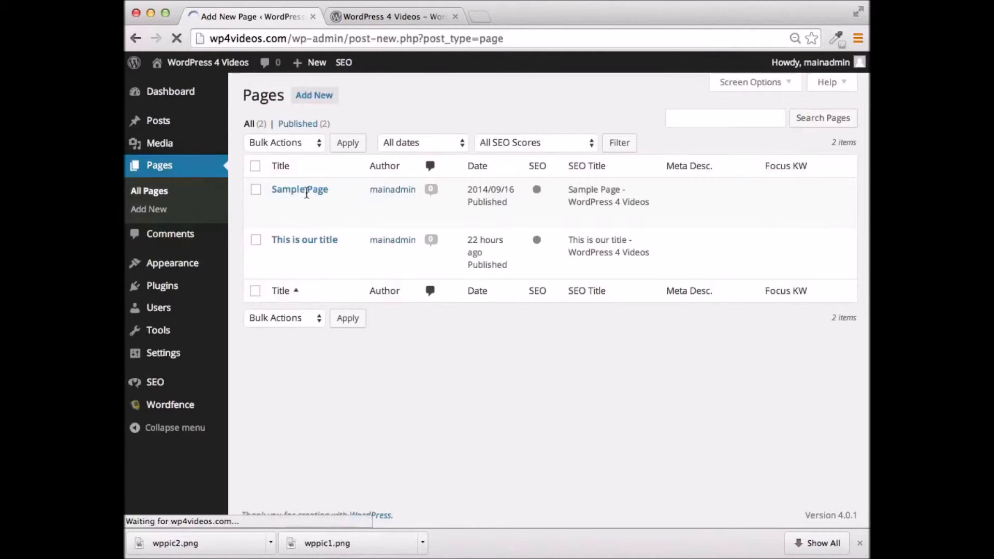
{"action": "type", "text": "A new Page"}
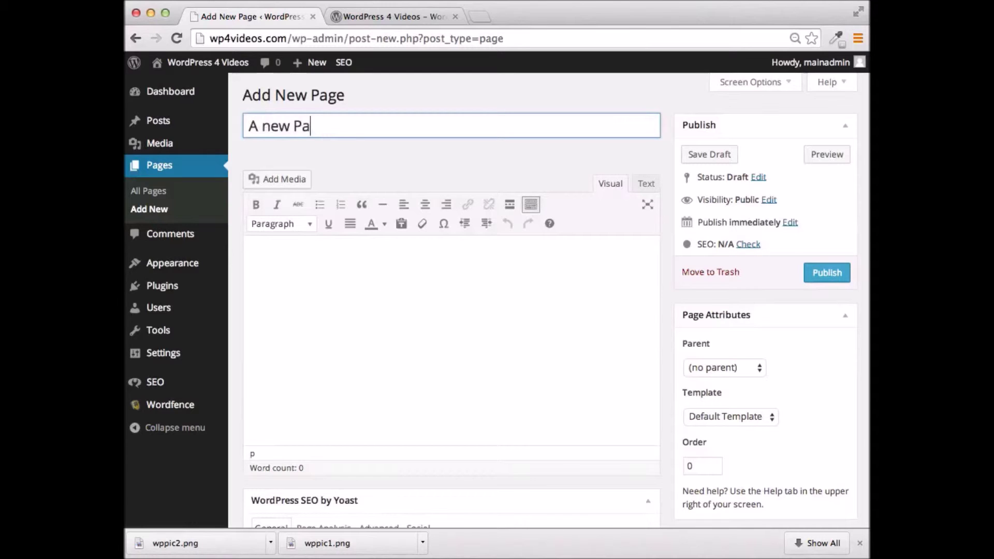
{"action": "left_click", "coordinate": [355, 272]}
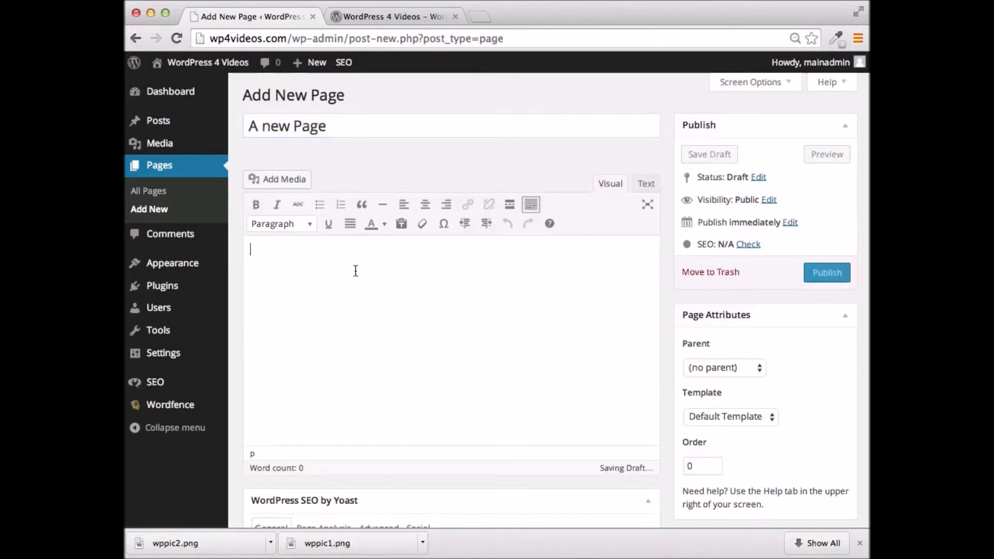
{"action": "type", "text": "The content"}
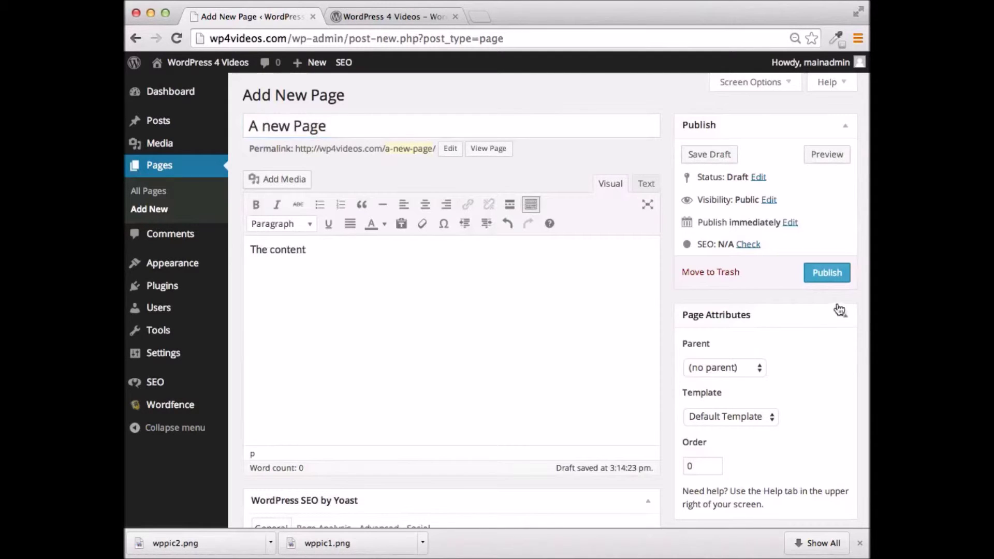
{"action": "left_click", "coordinate": [825, 274]}
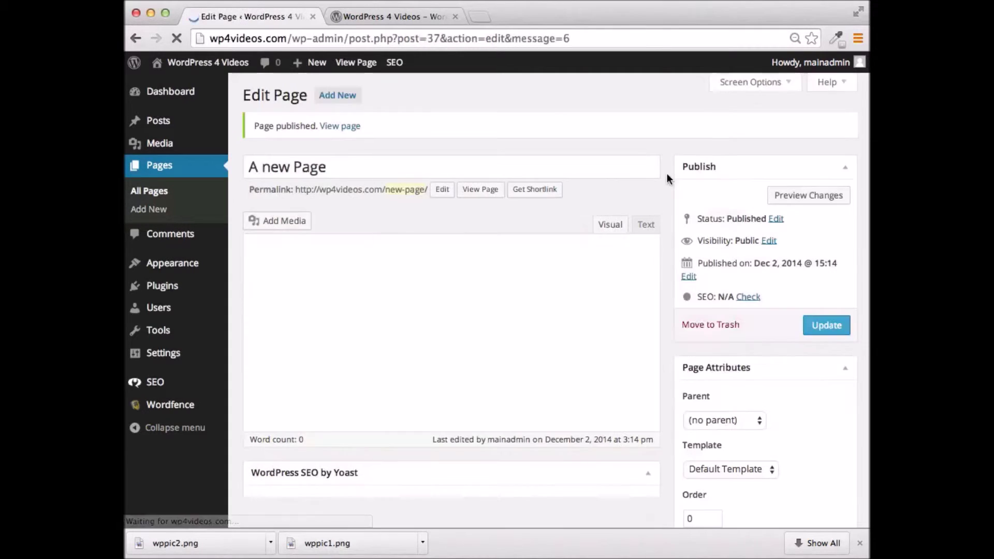
{"action": "left_click", "coordinate": [418, 16]}
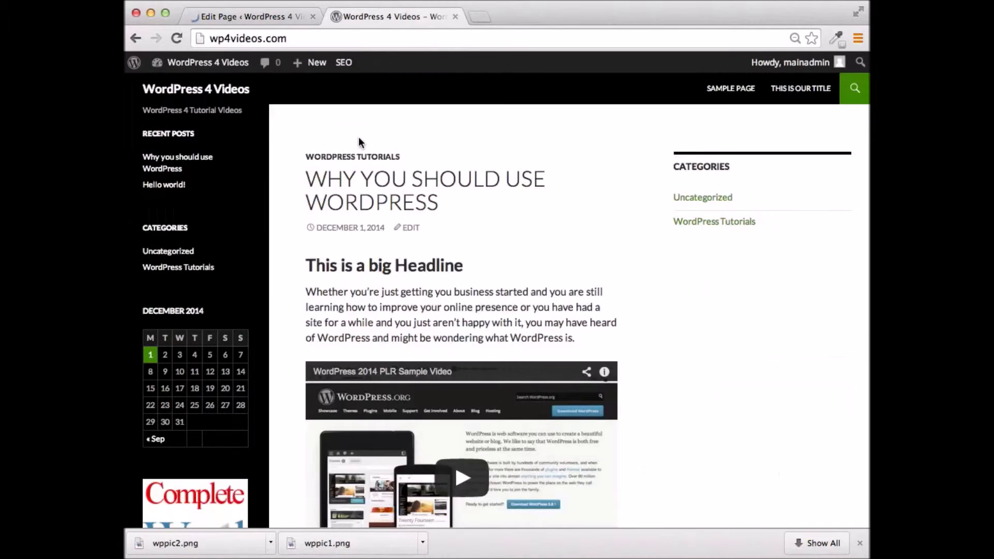
{"action": "left_click", "coordinate": [175, 38]}
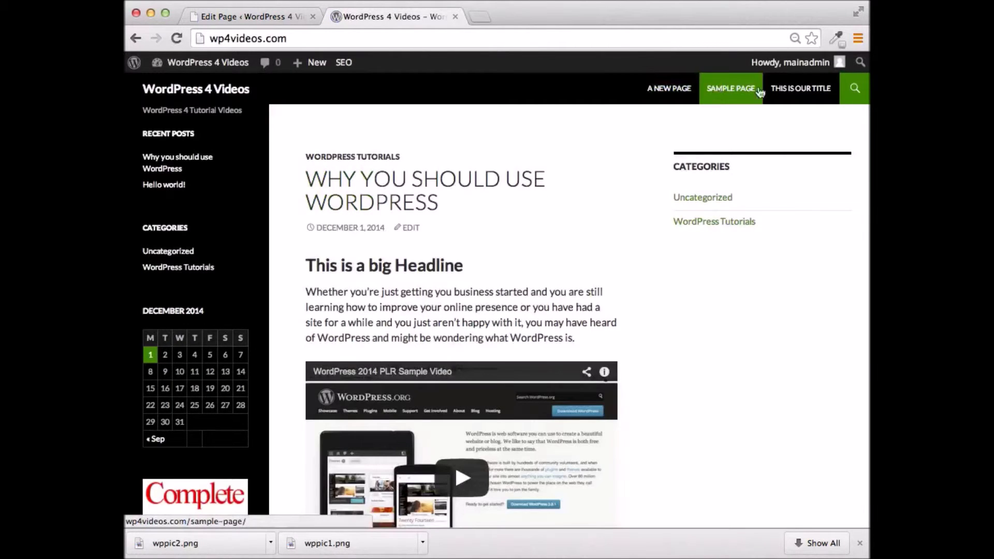
{"action": "left_click", "coordinate": [254, 16]}
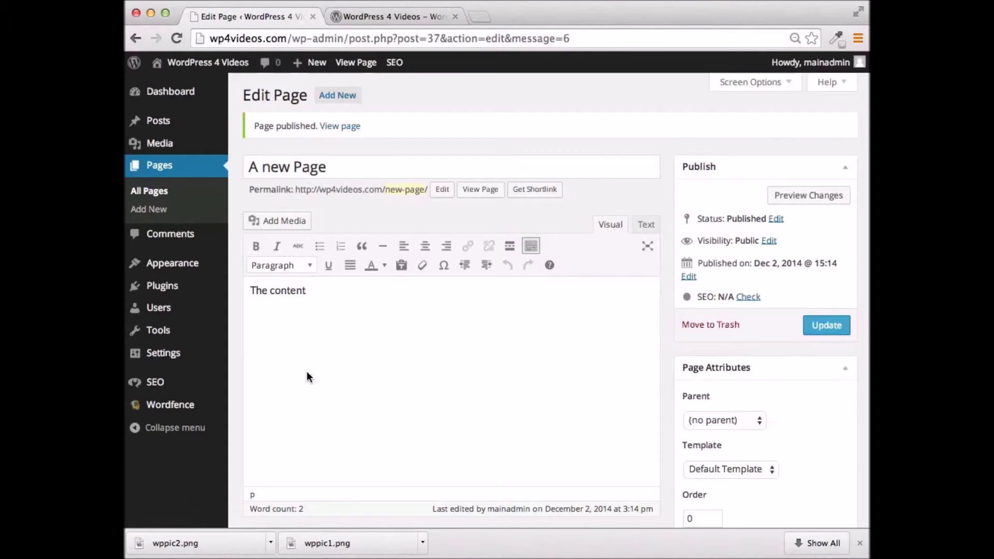
{"action": "mouse_move", "coordinate": [187, 259]}
{"action": "mouse_move", "coordinate": [162, 269]}
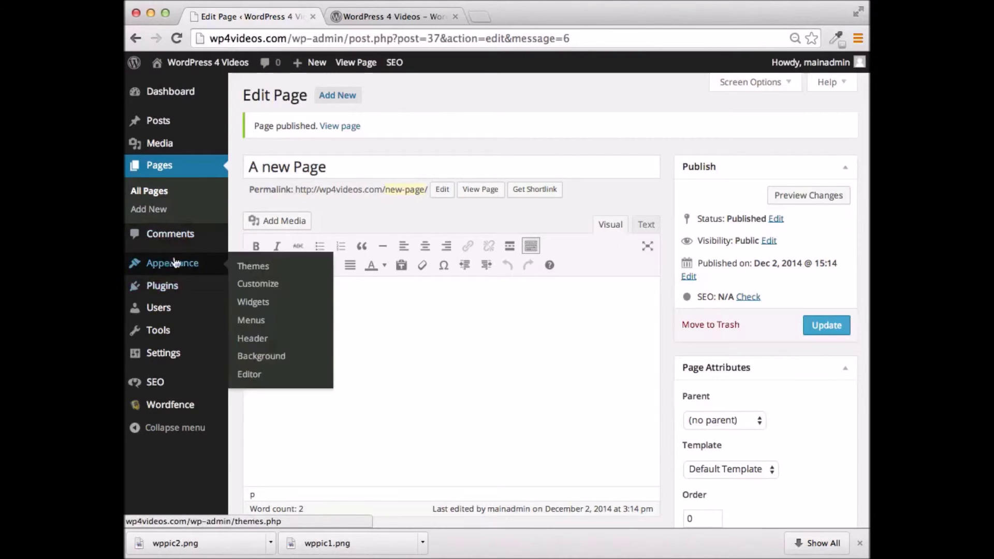
- Create a new menu named 'Test Menu' in the Menus editor
{"action": "left_click", "coordinate": [253, 322]}
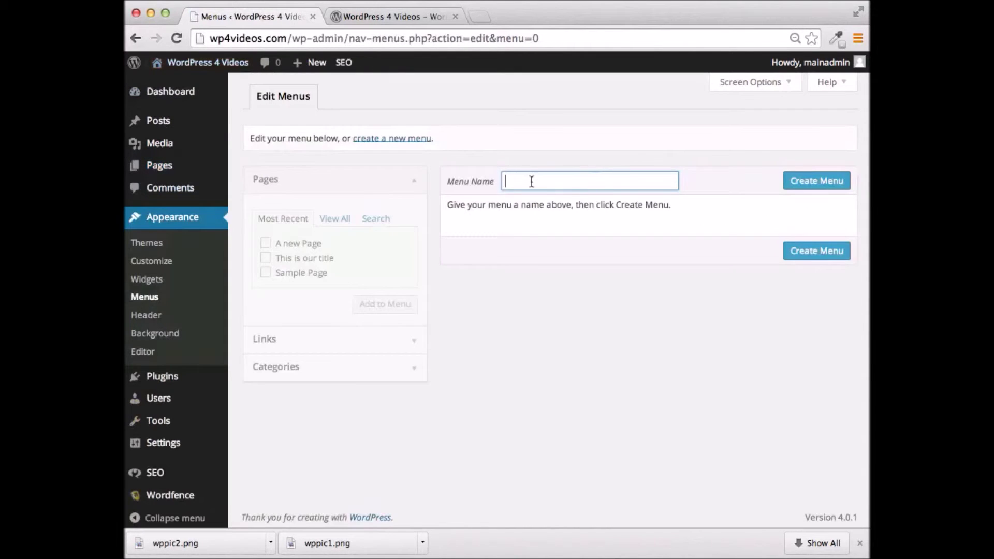
{"action": "left_click", "coordinate": [531, 181]}
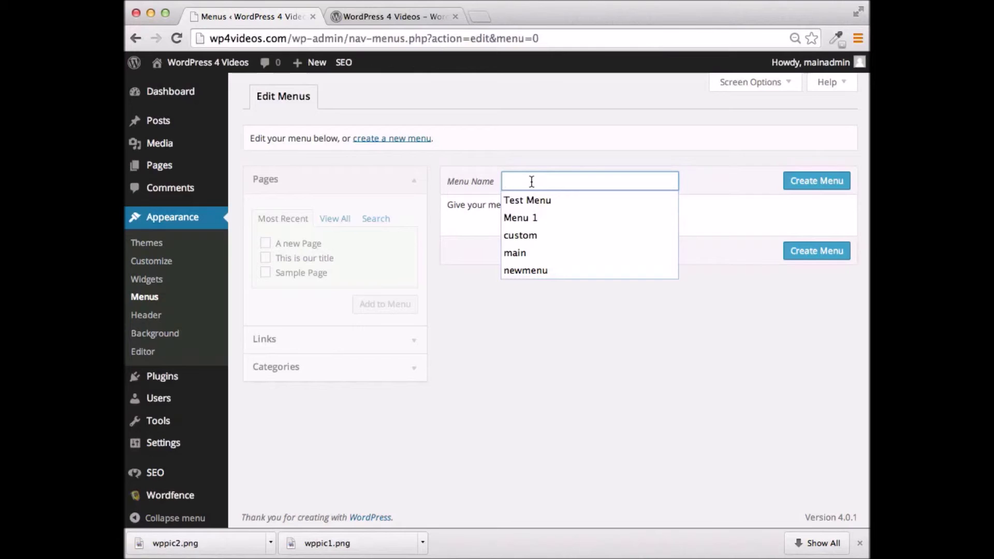
{"action": "left_click", "coordinate": [530, 202]}
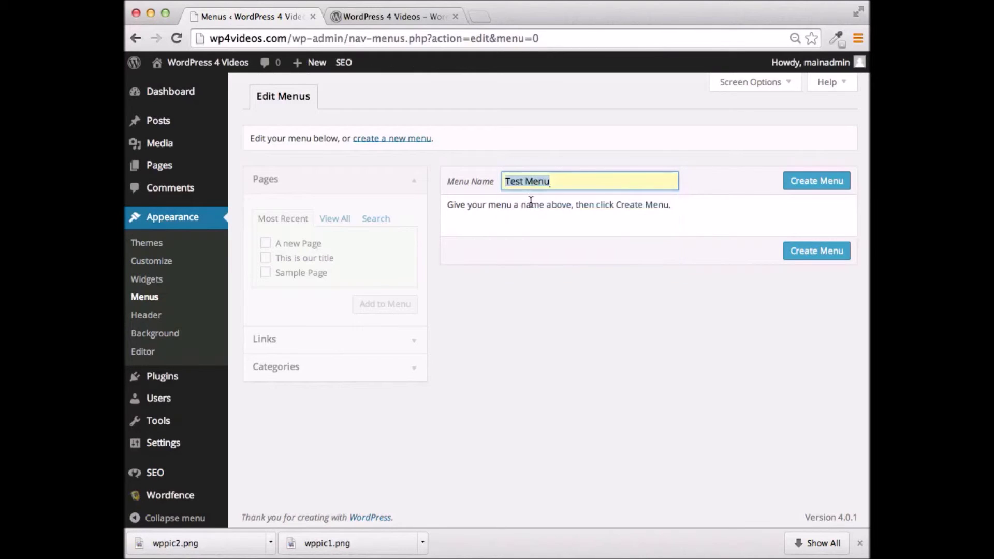
{"action": "left_click", "coordinate": [818, 182]}
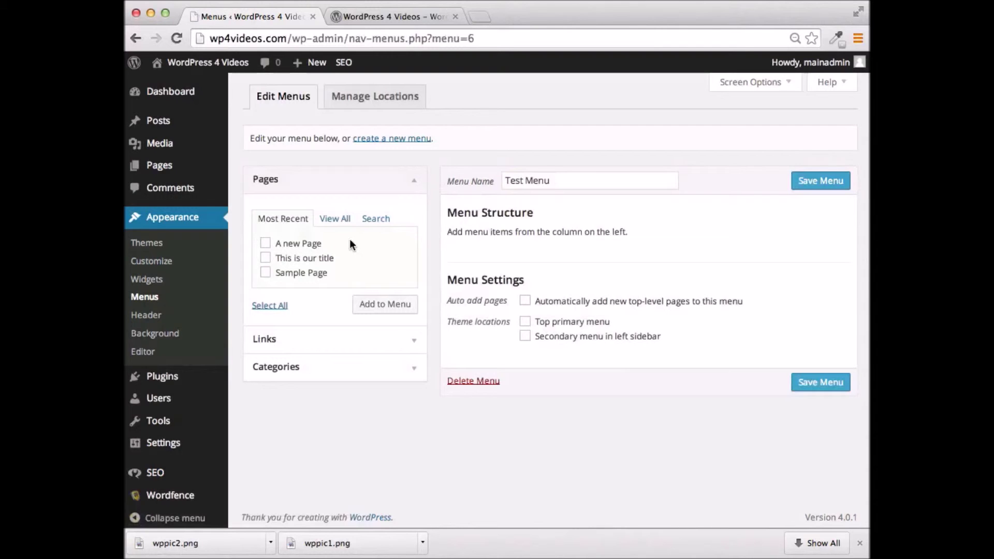
- Add the WordPress Tutorials category to Test Menu and save the menu
{"action": "scroll", "coordinate": [708, 275], "scroll_direction": "down", "scroll_amount": 1}
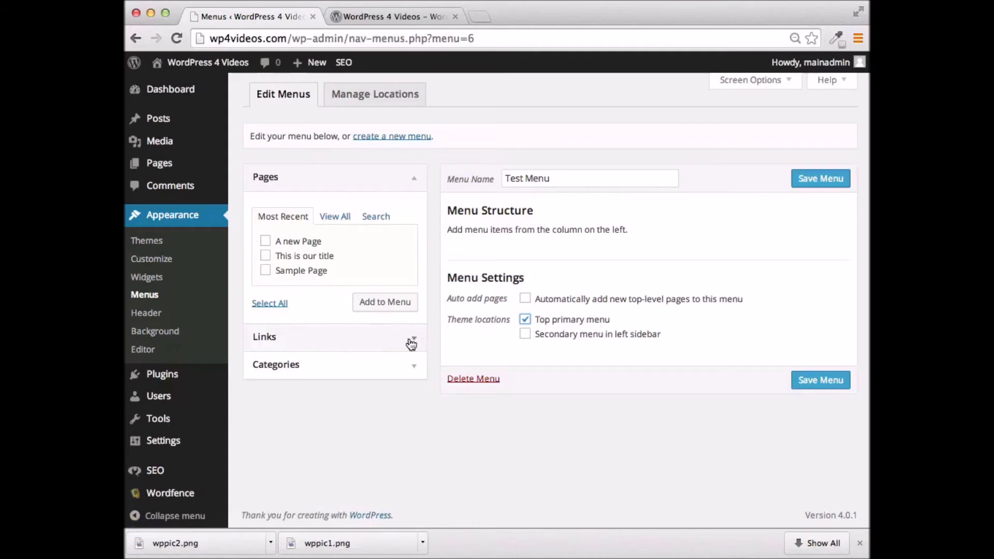
{"action": "left_click", "coordinate": [267, 272]}
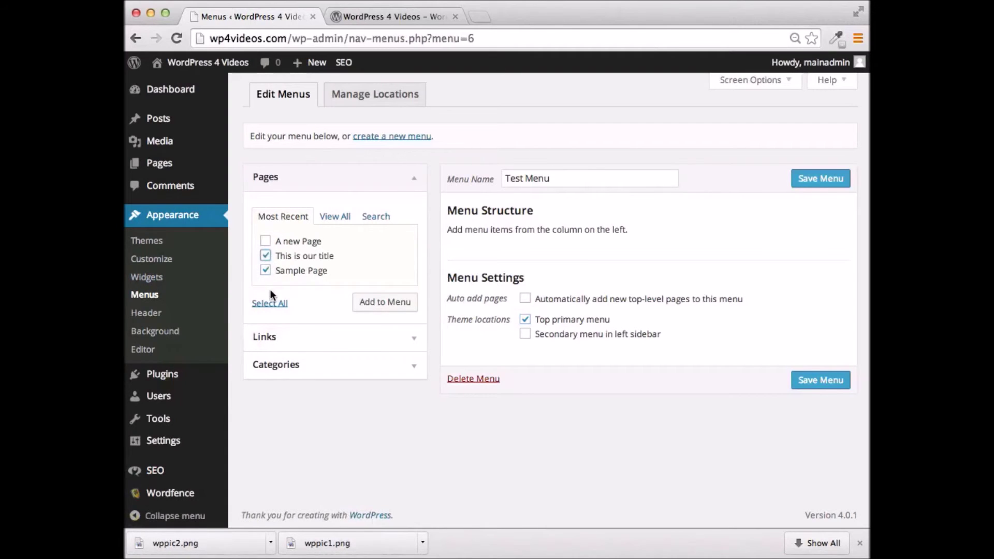
{"action": "left_click", "coordinate": [415, 366]}
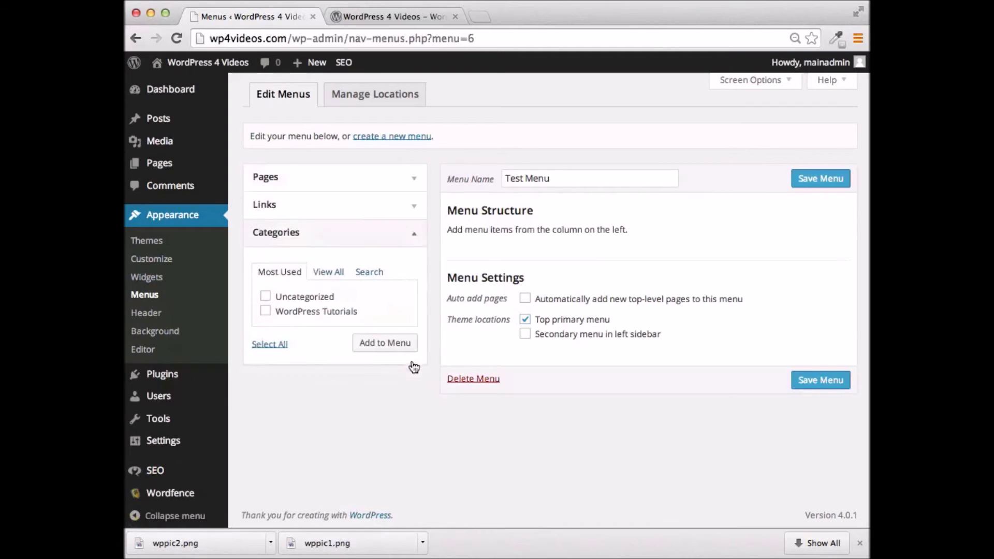
{"action": "left_click", "coordinate": [266, 312]}
{"action": "left_click", "coordinate": [396, 350]}
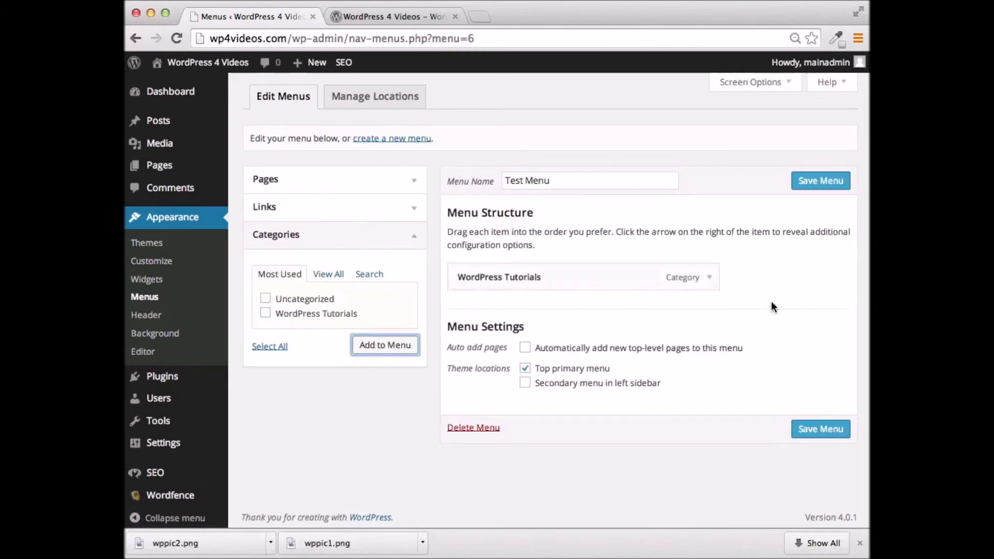
{"action": "left_click", "coordinate": [820, 187]}
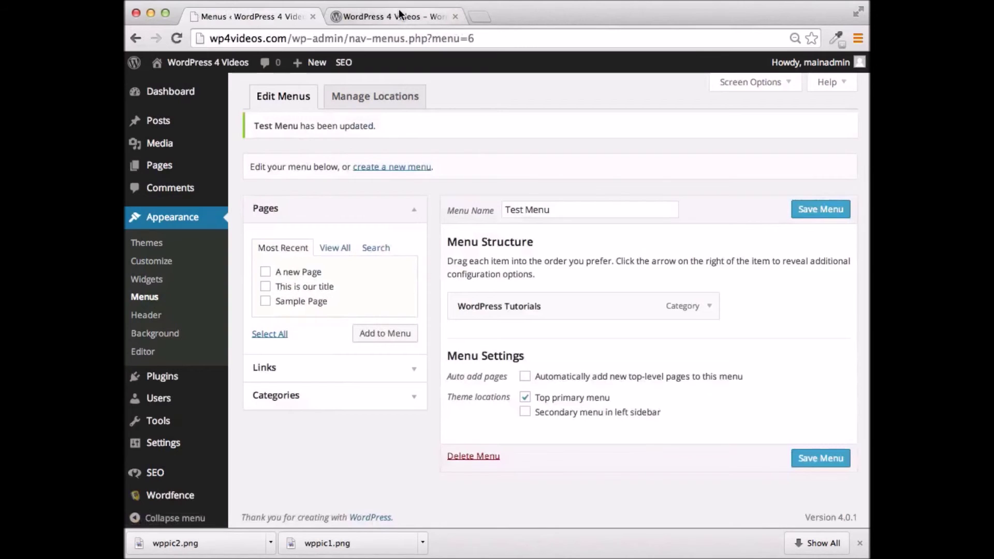
{"action": "left_click", "coordinate": [400, 15]}
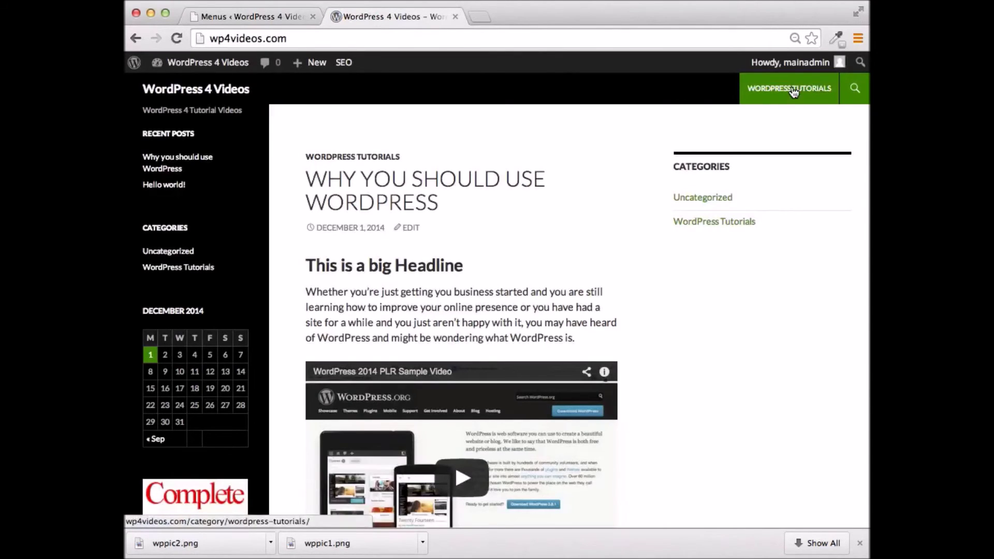
{"action": "left_click", "coordinate": [262, 16]}
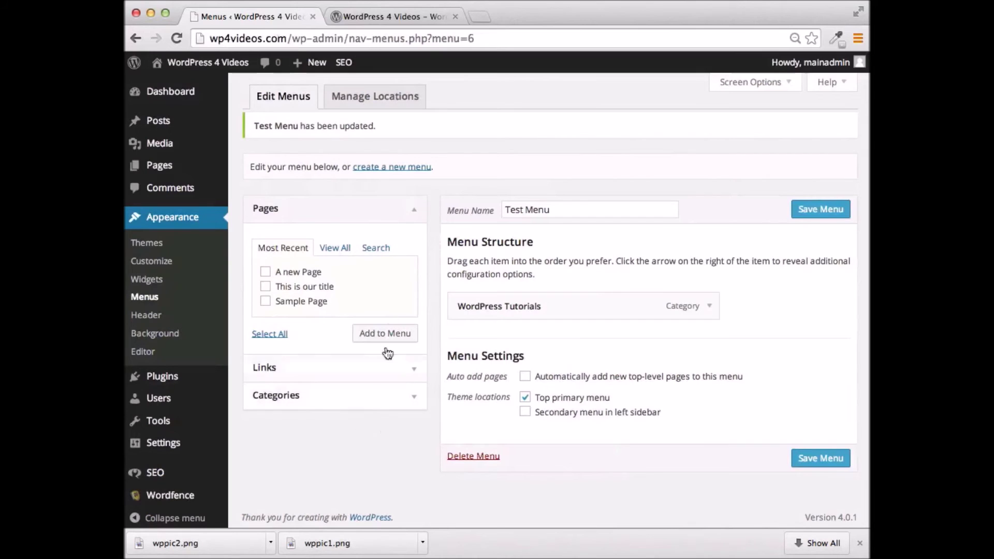
- Remove WordPress Tutorials from Test Menu and add the Sample Page and This is our title pages
{"action": "left_click", "coordinate": [415, 211]}
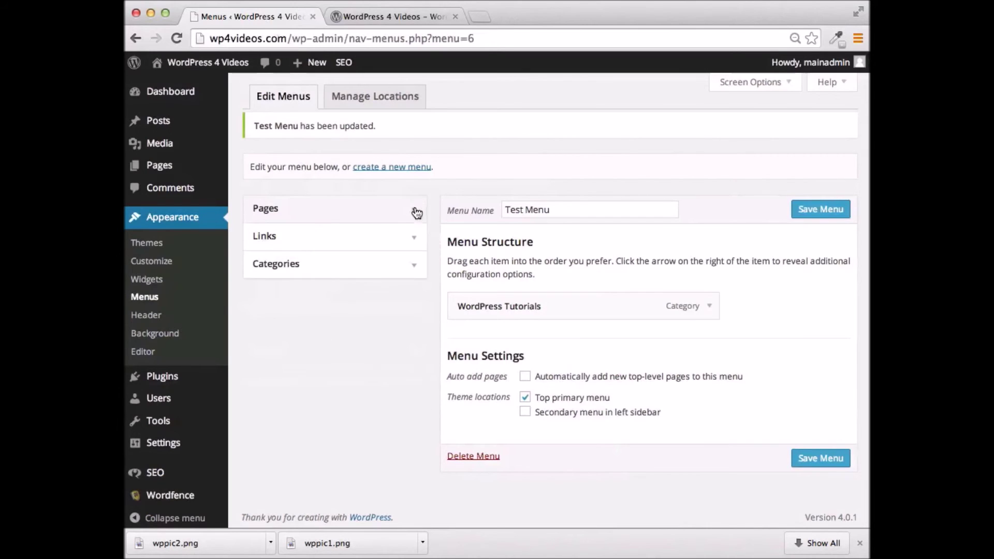
{"action": "left_click", "coordinate": [414, 211]}
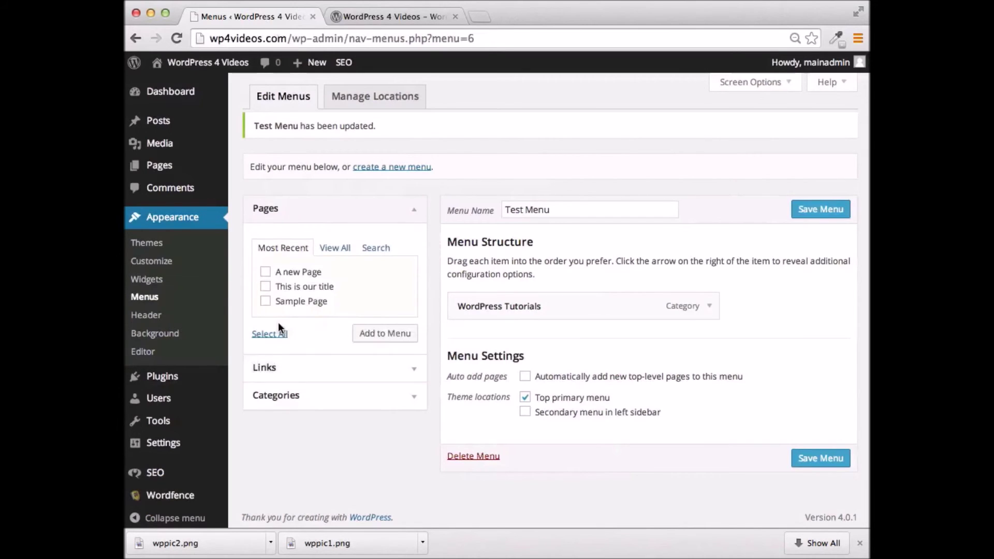
{"action": "left_click", "coordinate": [266, 286]}
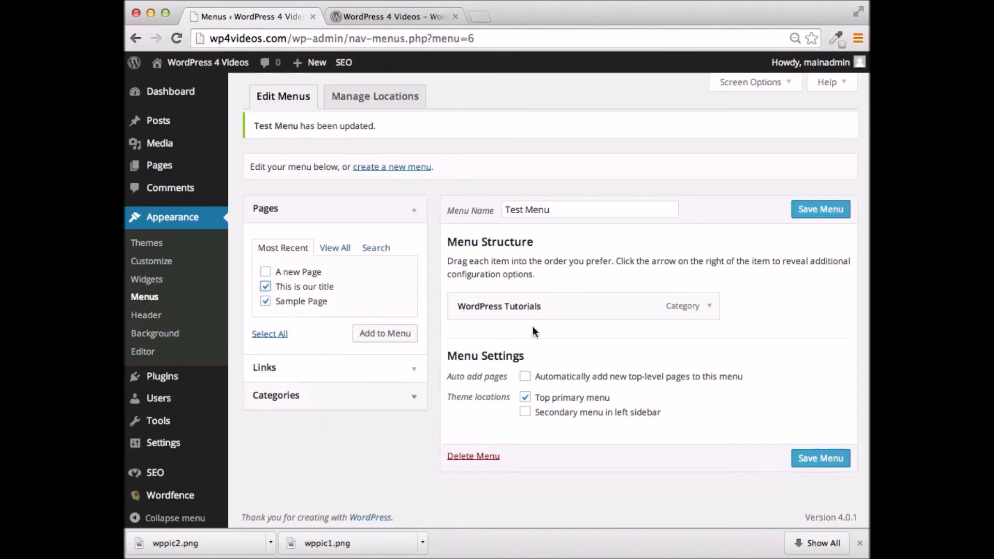
{"action": "left_click", "coordinate": [710, 307]}
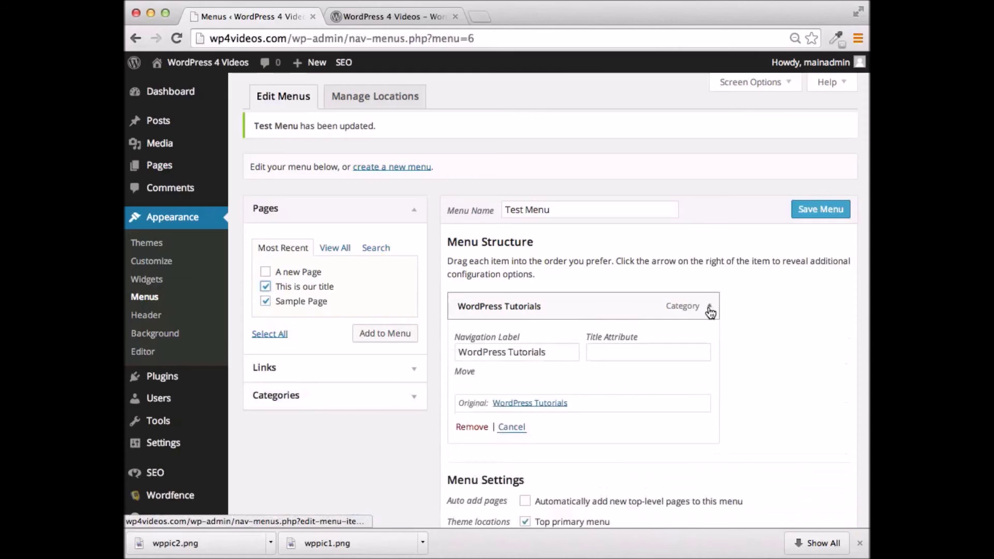
{"action": "left_click", "coordinate": [472, 427]}
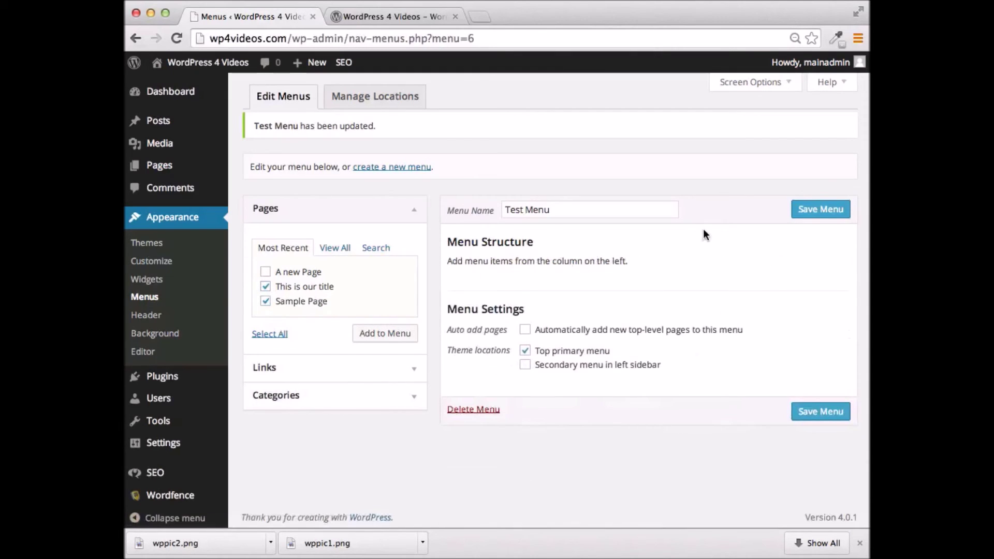
{"action": "left_click", "coordinate": [384, 334]}
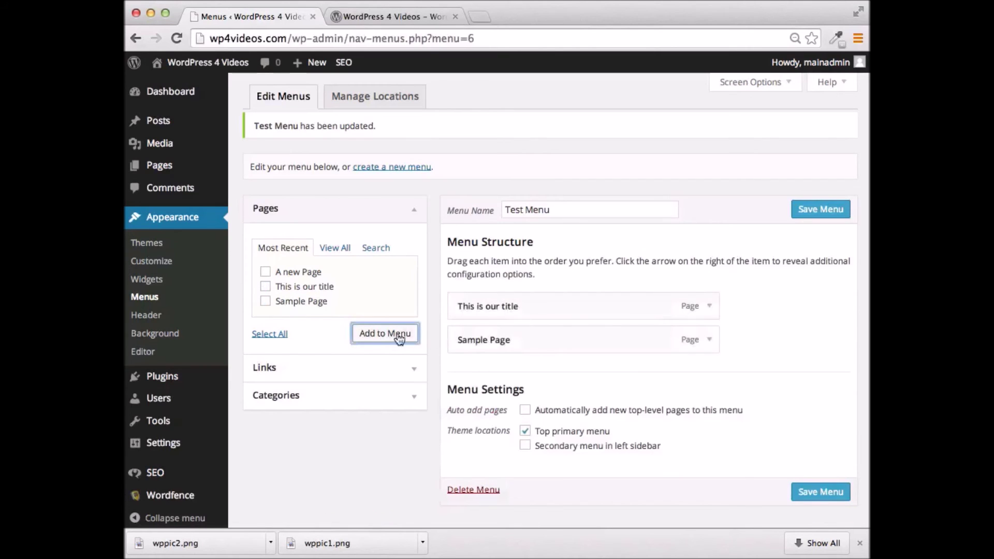
- Move Sample Page above This is our title, save Test Menu, and view the live site
{"action": "left_click_drag", "start_coordinate": [523, 342], "coordinate": [528, 300]}
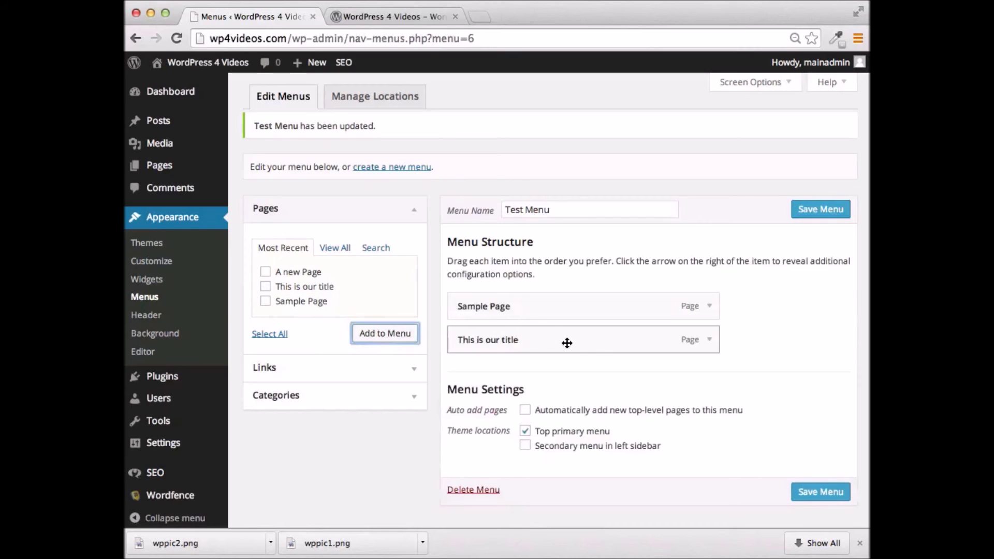
{"action": "mouse_move", "coordinate": [550, 342]}
{"action": "left_mouse_down"}
{"action": "mouse_move", "coordinate": [546, 300]}
{"action": "mouse_move", "coordinate": [547, 349]}
{"action": "left_mouse_up"}
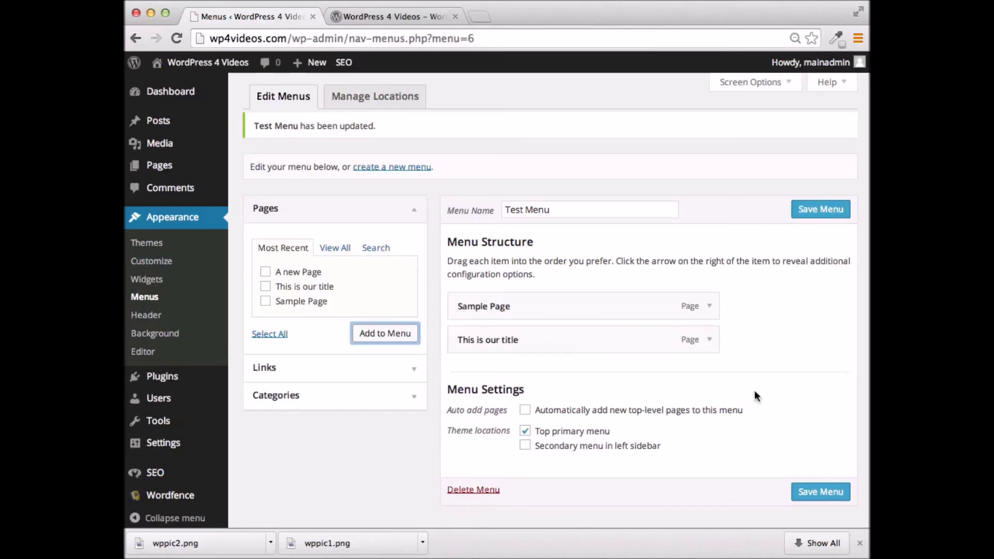
{"action": "left_click", "coordinate": [820, 492]}
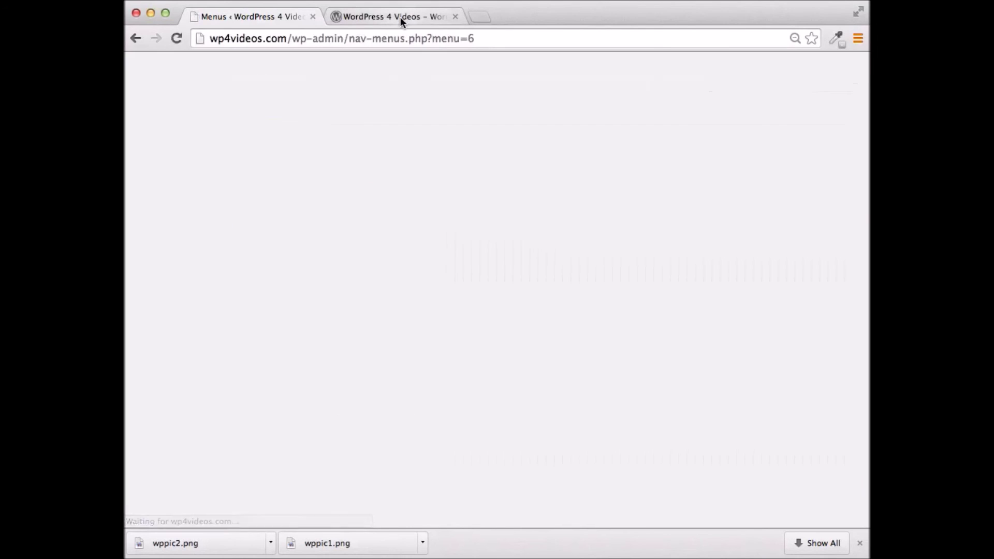
{"action": "left_click", "coordinate": [400, 17]}
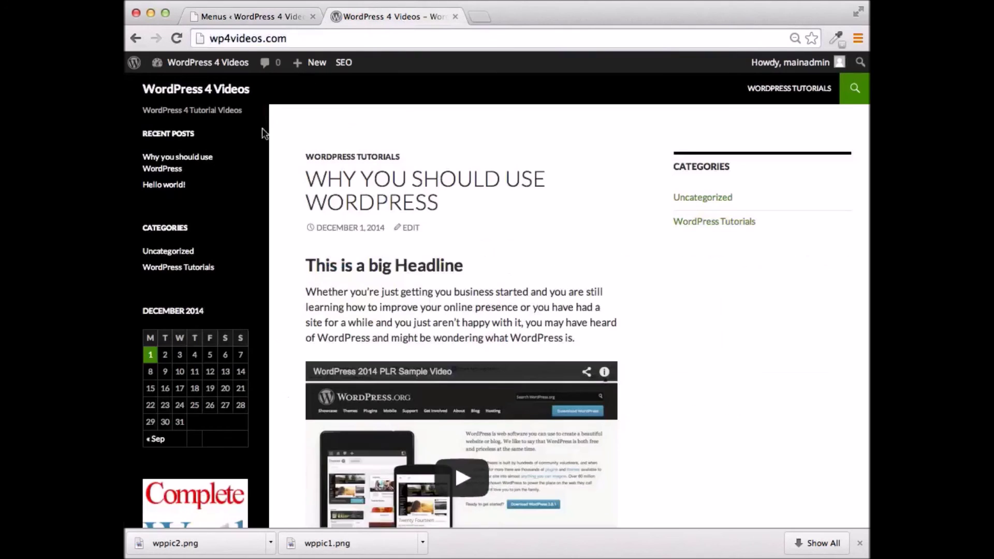
- Reload the front page to confirm the header shows SAMPLE PAGE and THIS IS OUR TITLE
{"action": "left_click", "coordinate": [180, 36]}
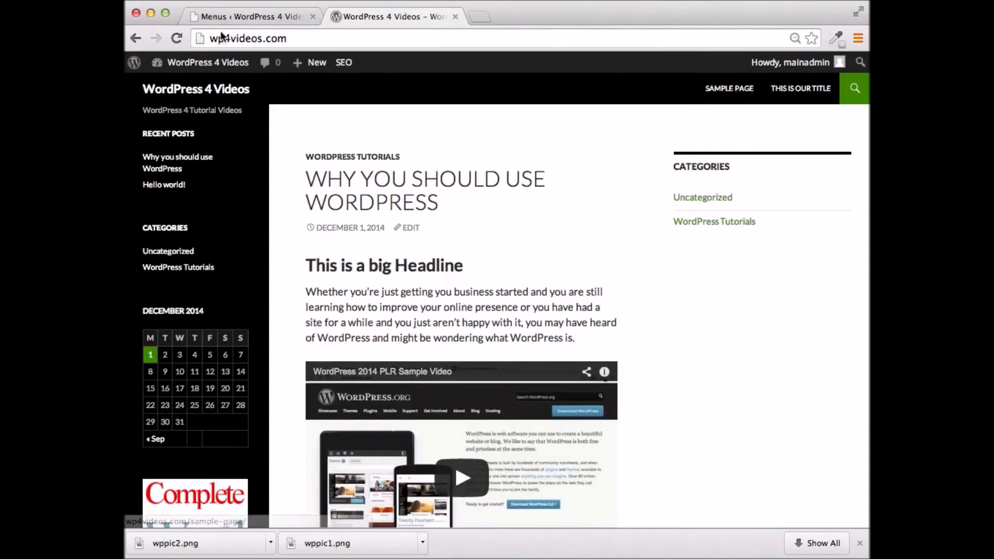
{"action": "left_click", "coordinate": [262, 16]}
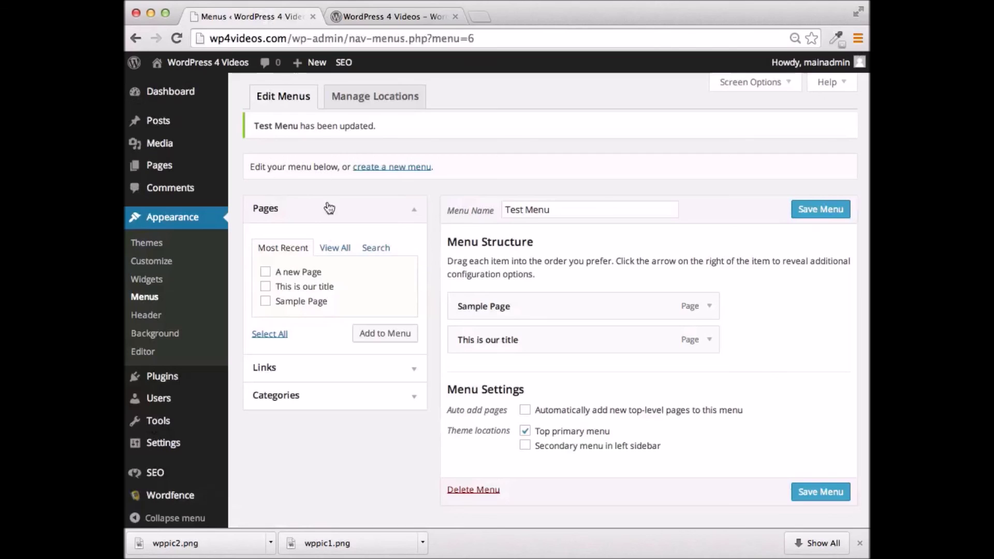